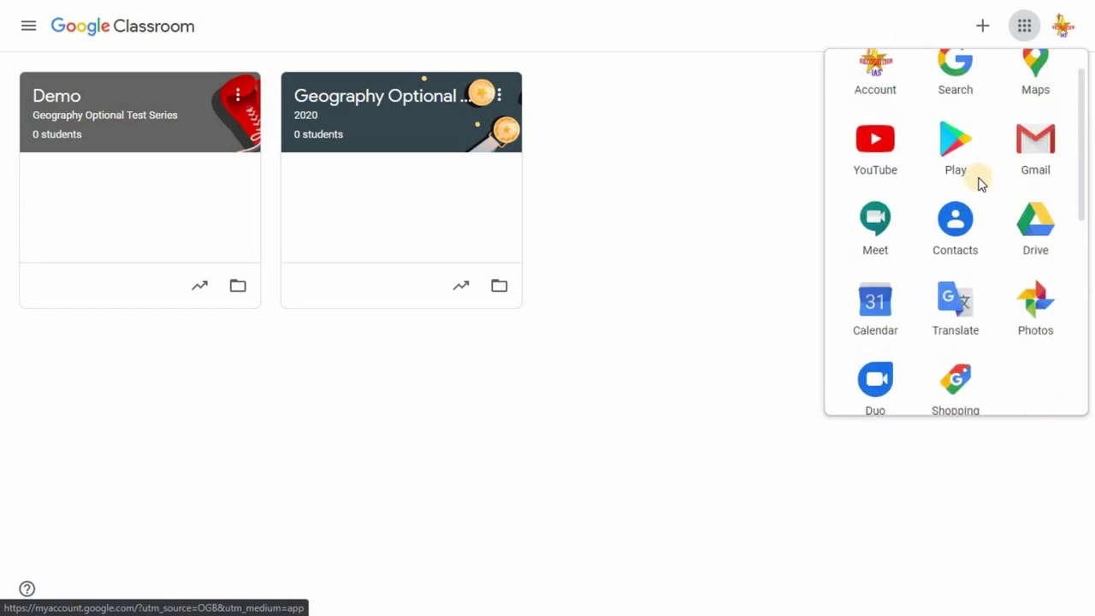
left_click(762, 262)
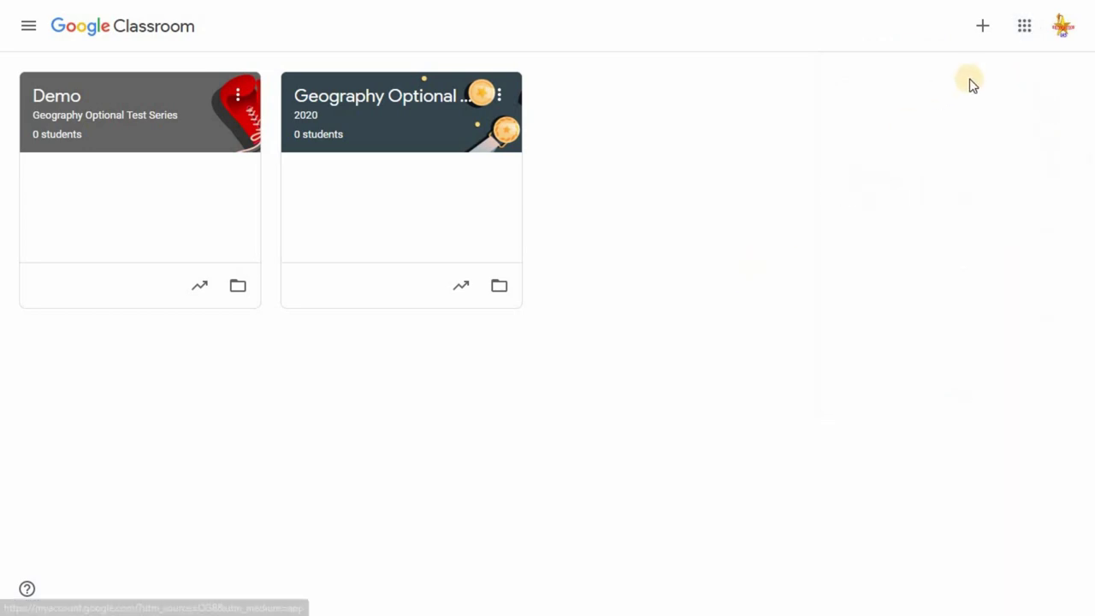
left_click(983, 24)
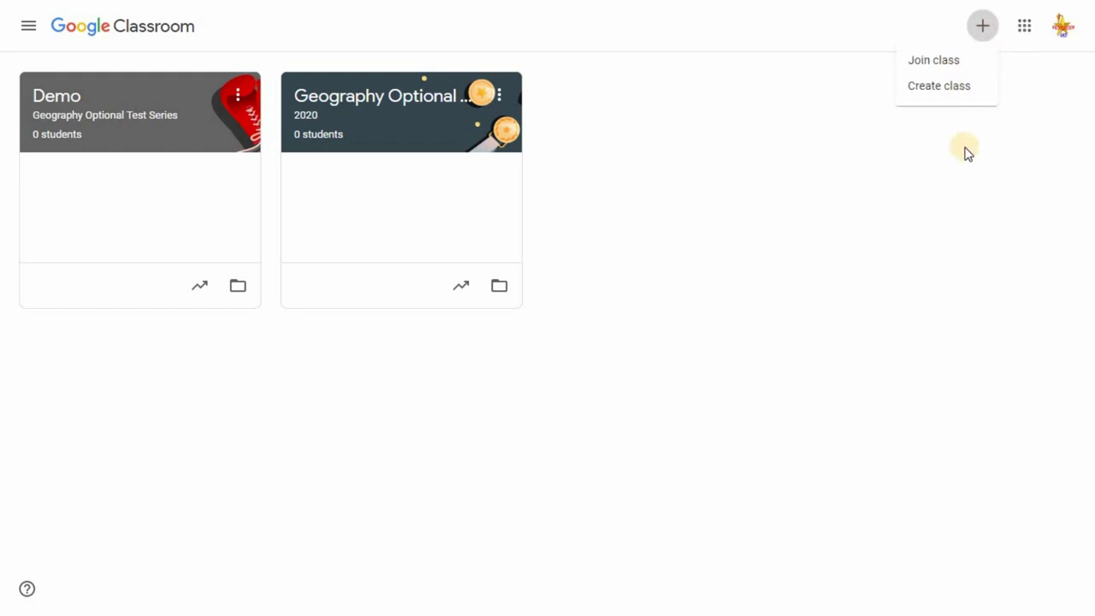
left_click(942, 96)
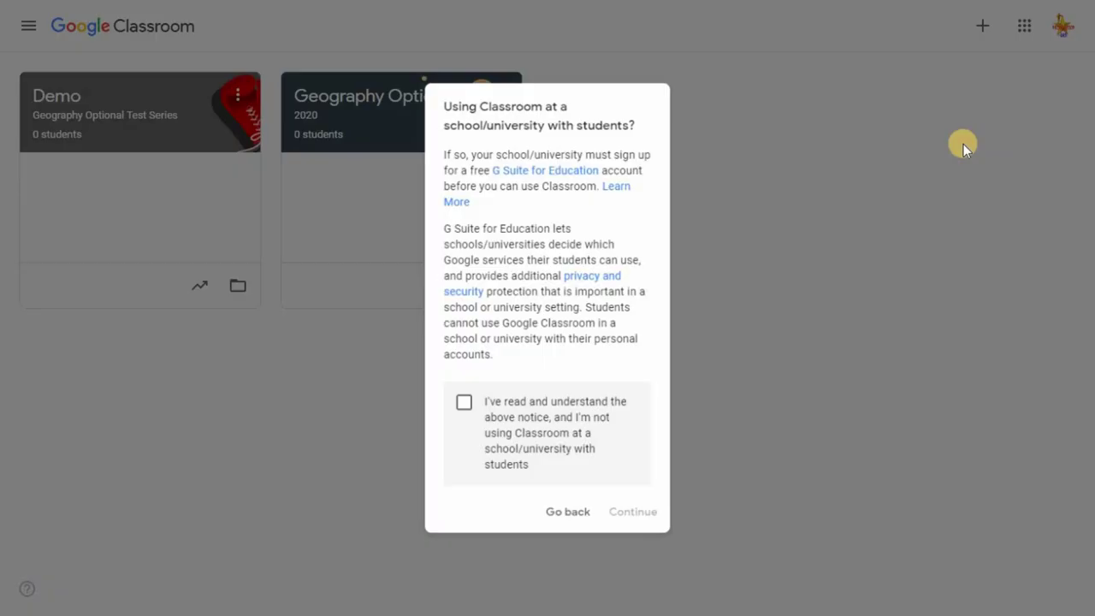
left_click(461, 409)
left_click(633, 516)
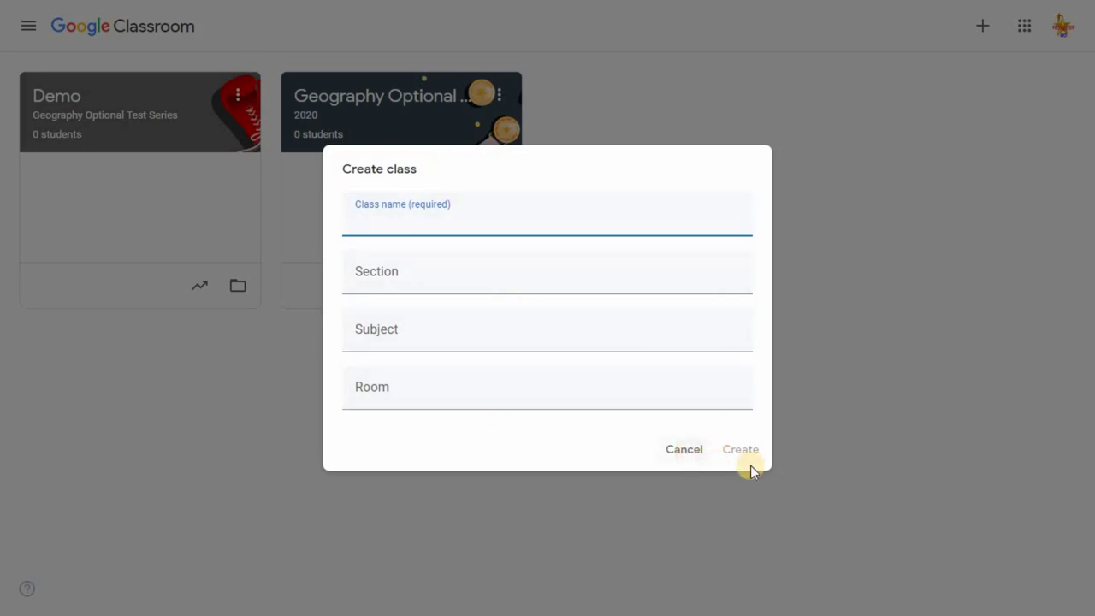
left_click(685, 462)
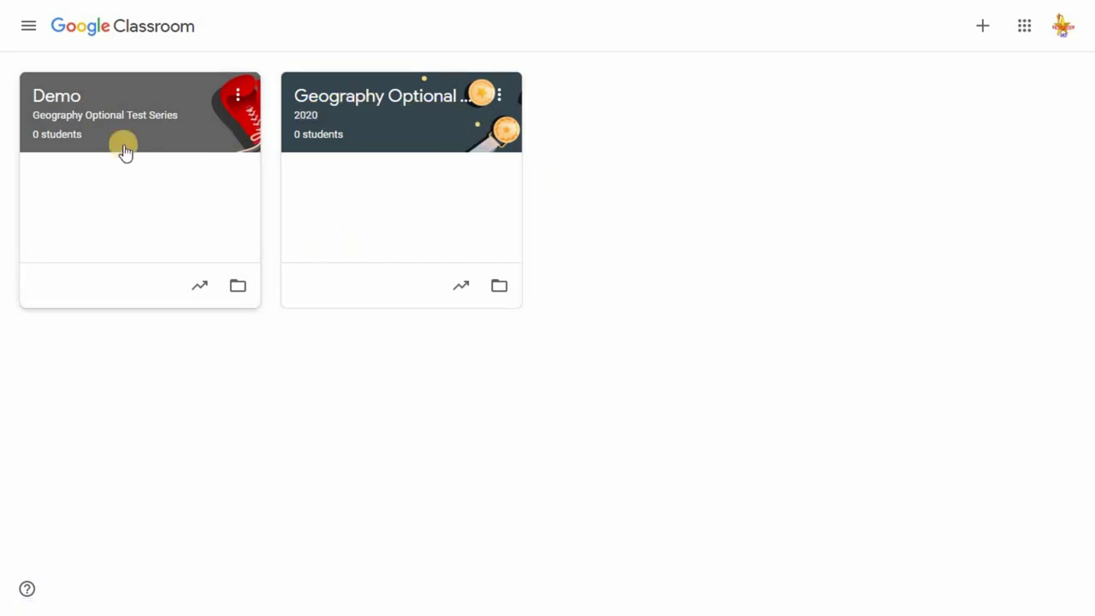
- Open the Demo class and copy its class code
left_click(143, 116)
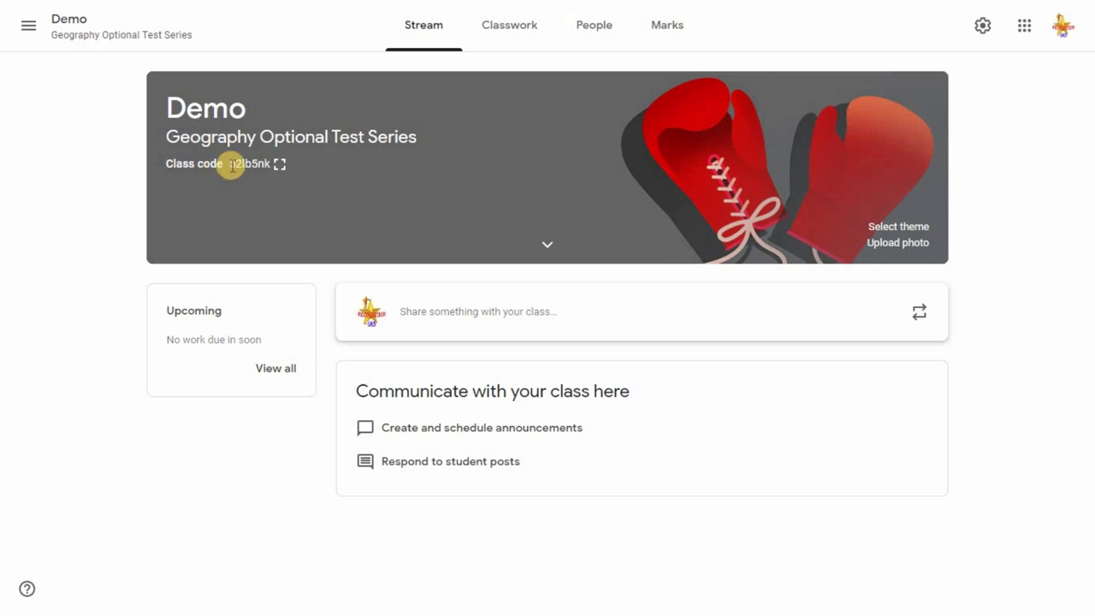
left_click_drag(231, 164, 265, 168)
key("ctrl+c")
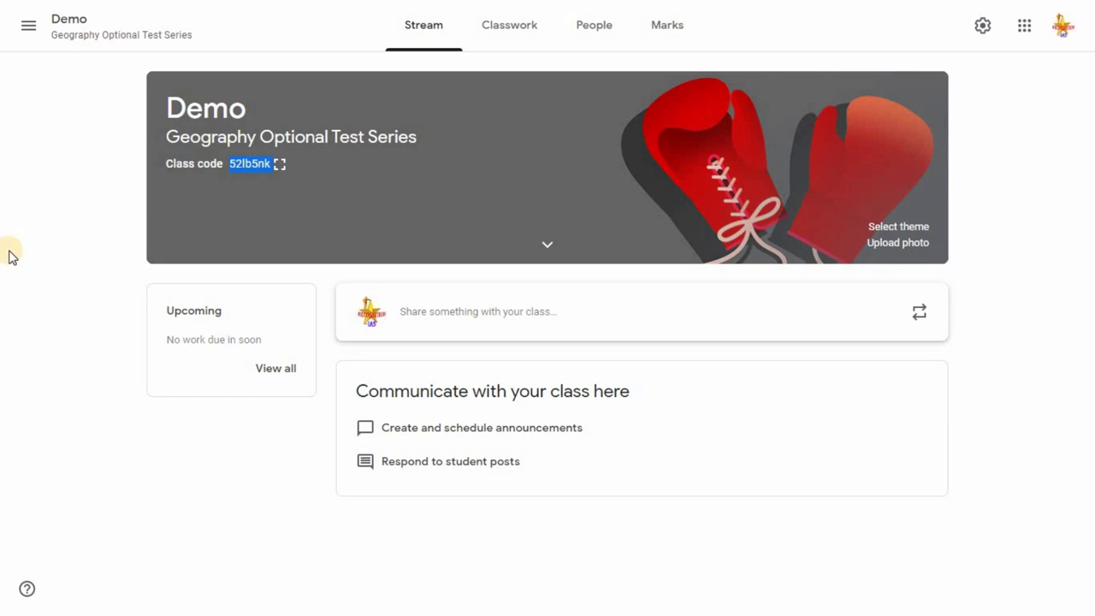
- Draft an announcement to all students in the Demo class reading "the next test will be on mondy"
left_click(484, 313)
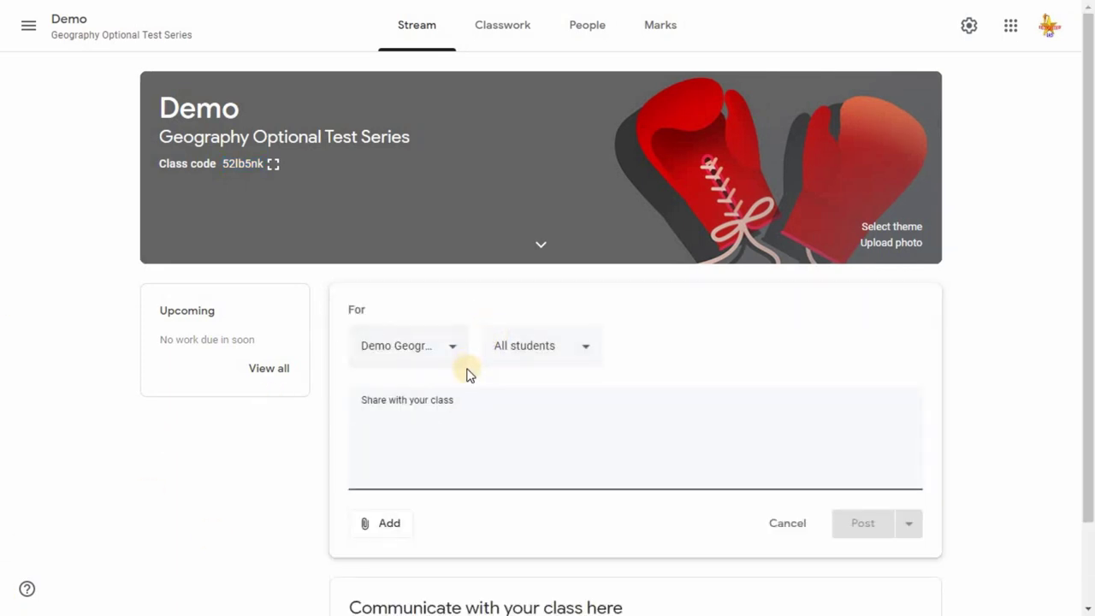
left_click(447, 262)
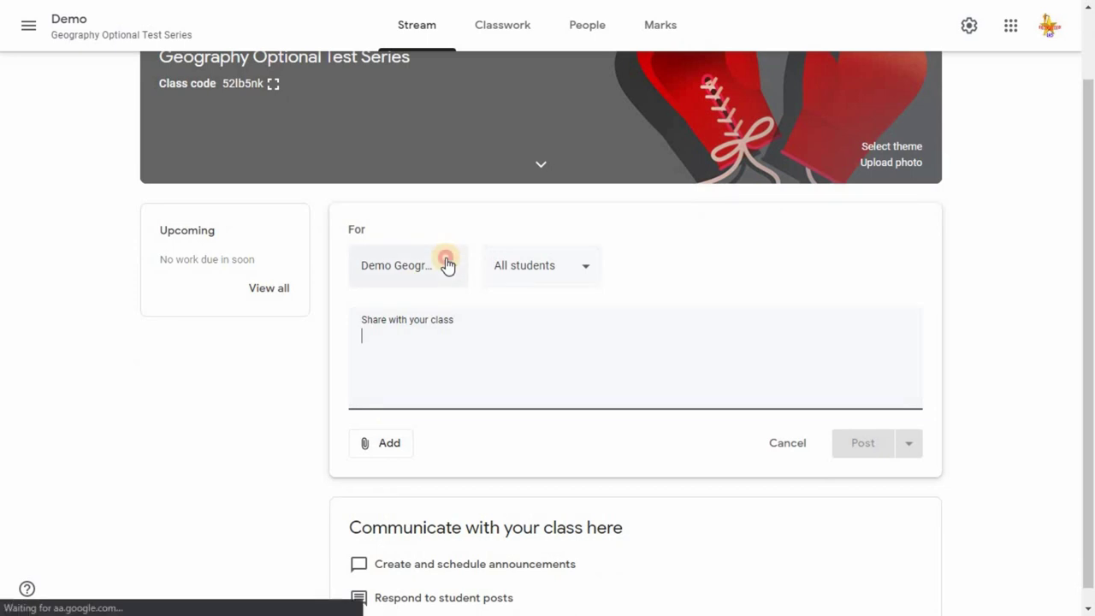
left_click(567, 266)
left_click(567, 266)
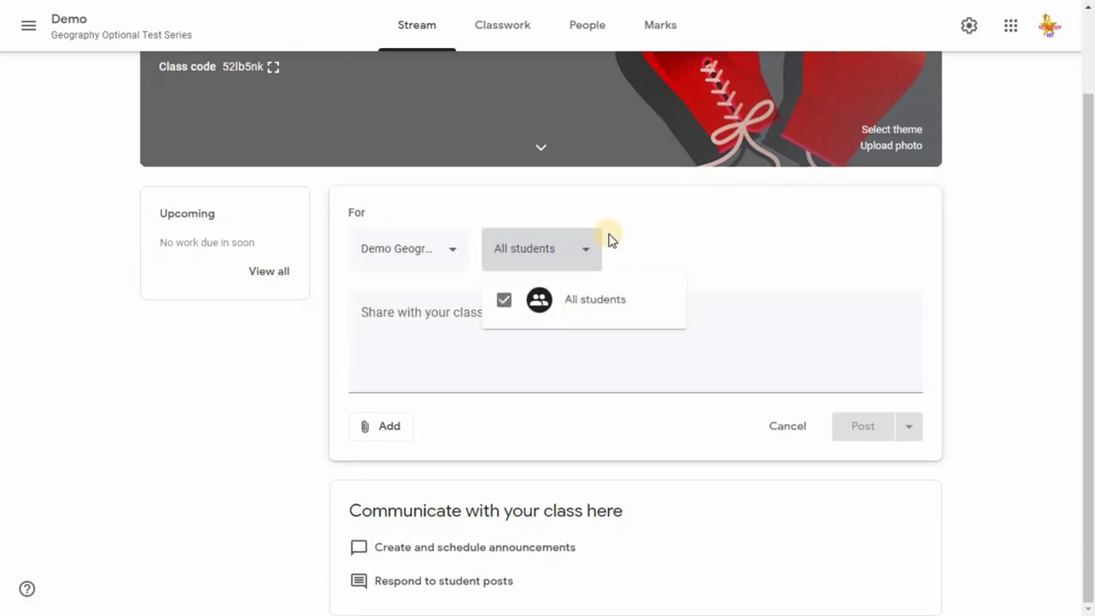
left_click(630, 269)
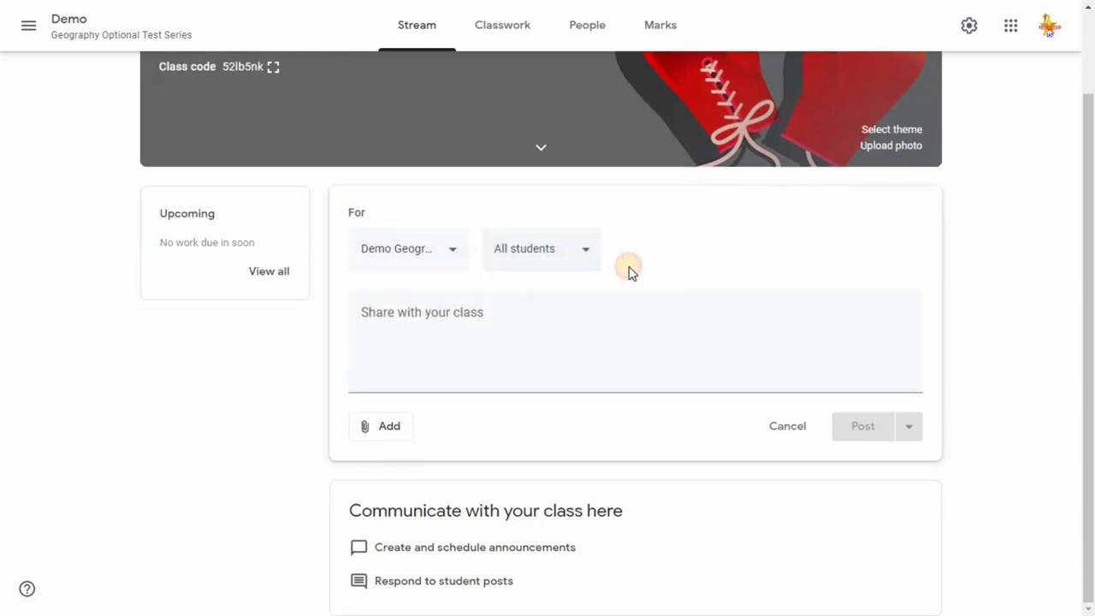
left_click(464, 340)
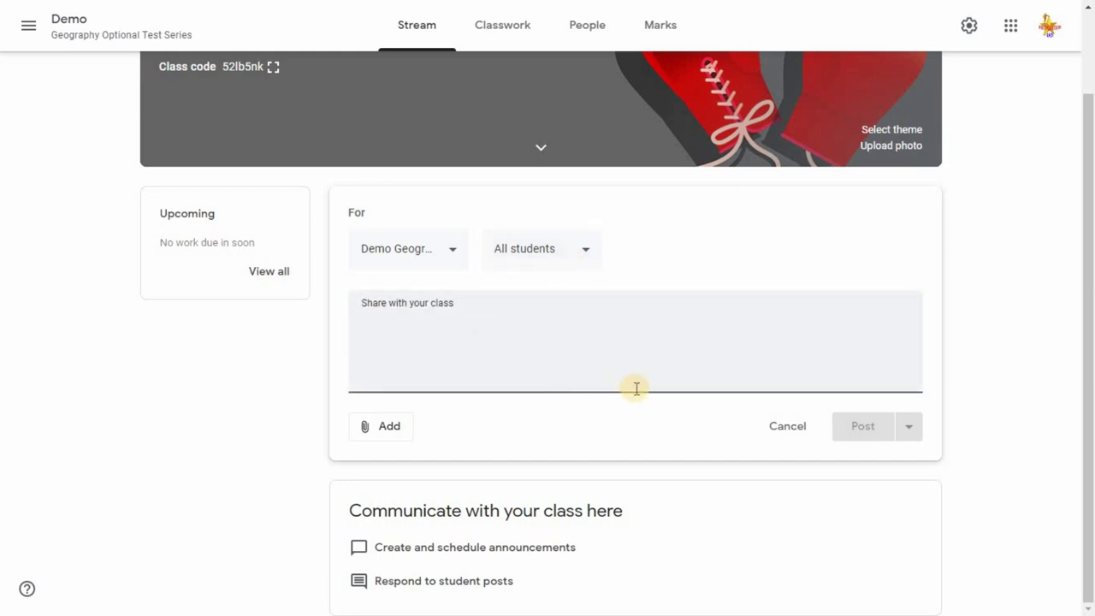
type("the next test will be on mondy")
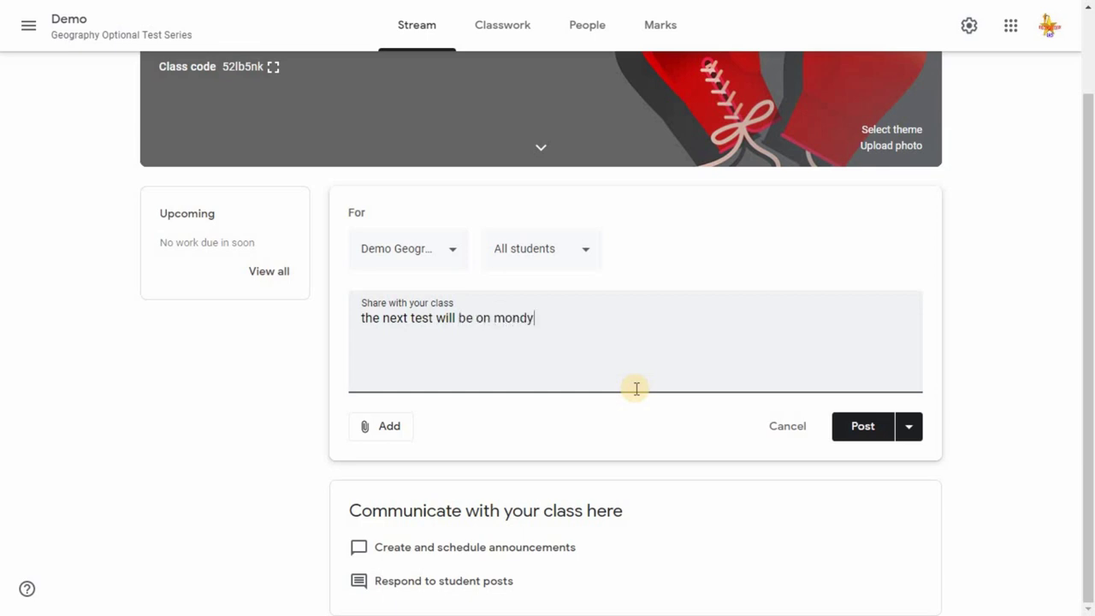
- Attach the file DEMO.pptx to the announcement and post it to the class stream
left_click(381, 427)
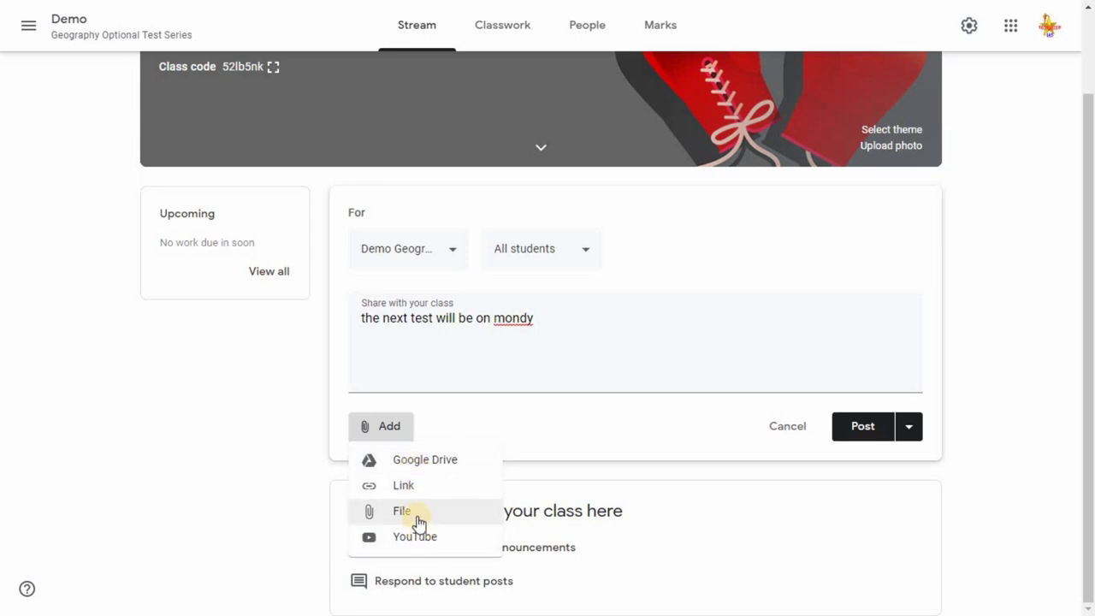
left_click(502, 507)
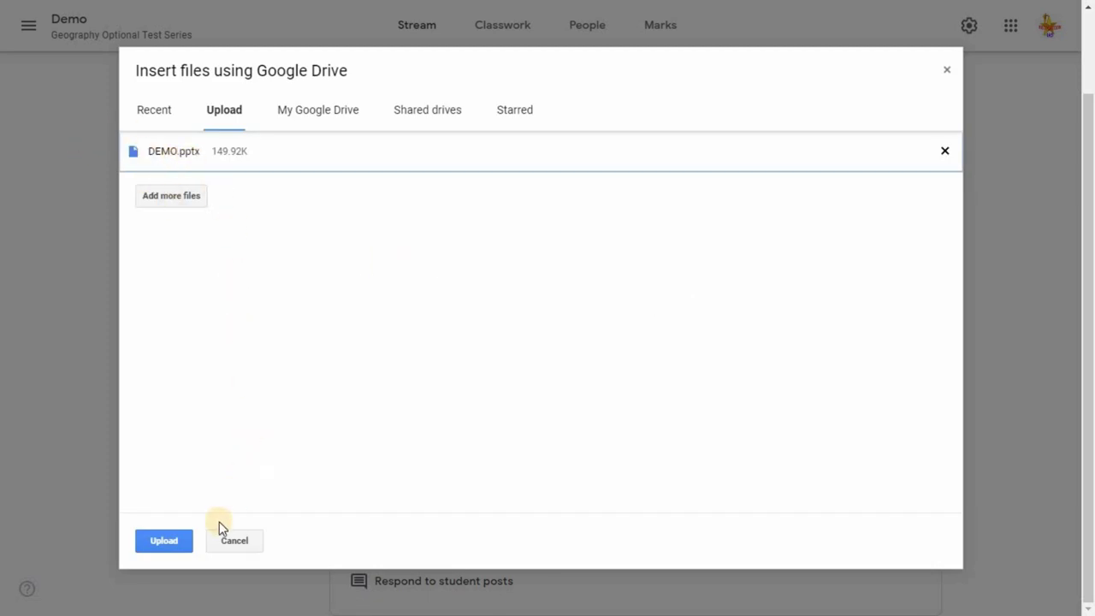
left_click(170, 543)
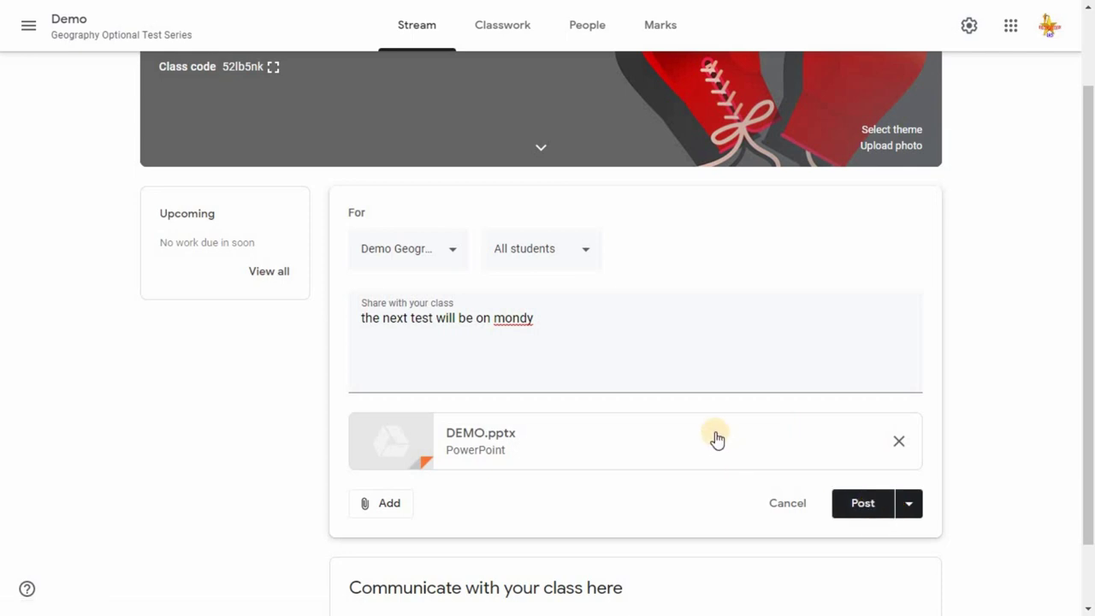
scroll(717, 439, "down", 1)
left_click(868, 438)
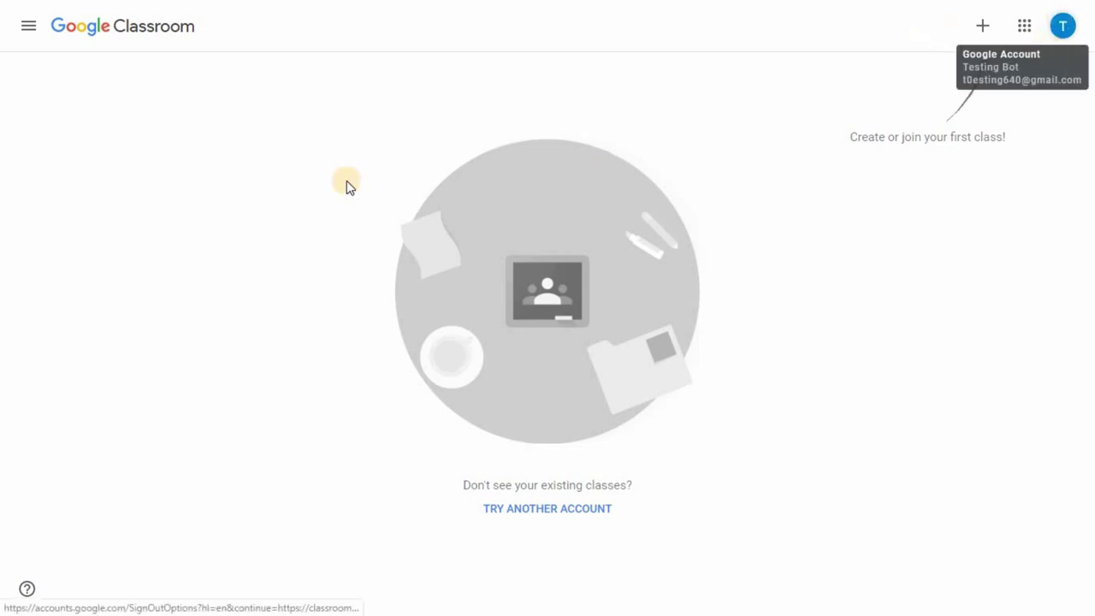
- Join the Demo class from the student account using the copied class code
left_click(984, 28)
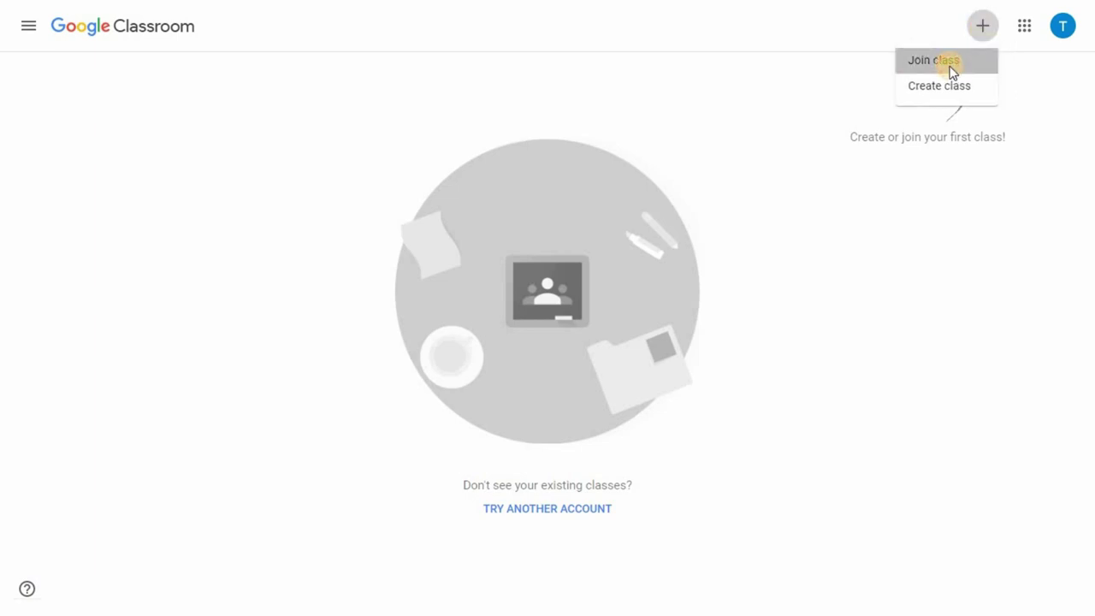
left_click(950, 66)
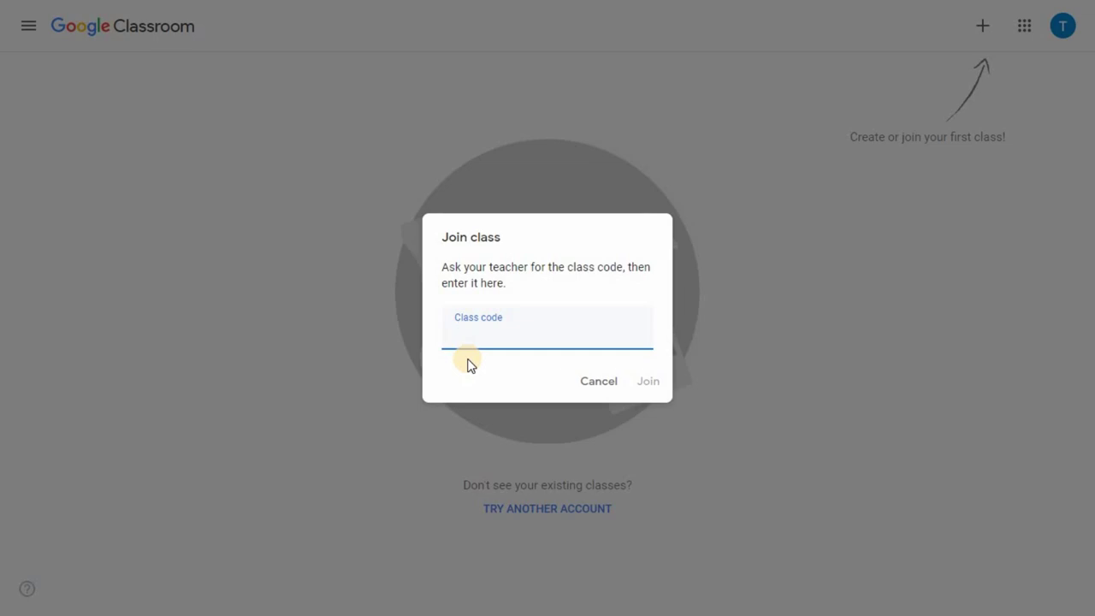
key("ctrl+v")
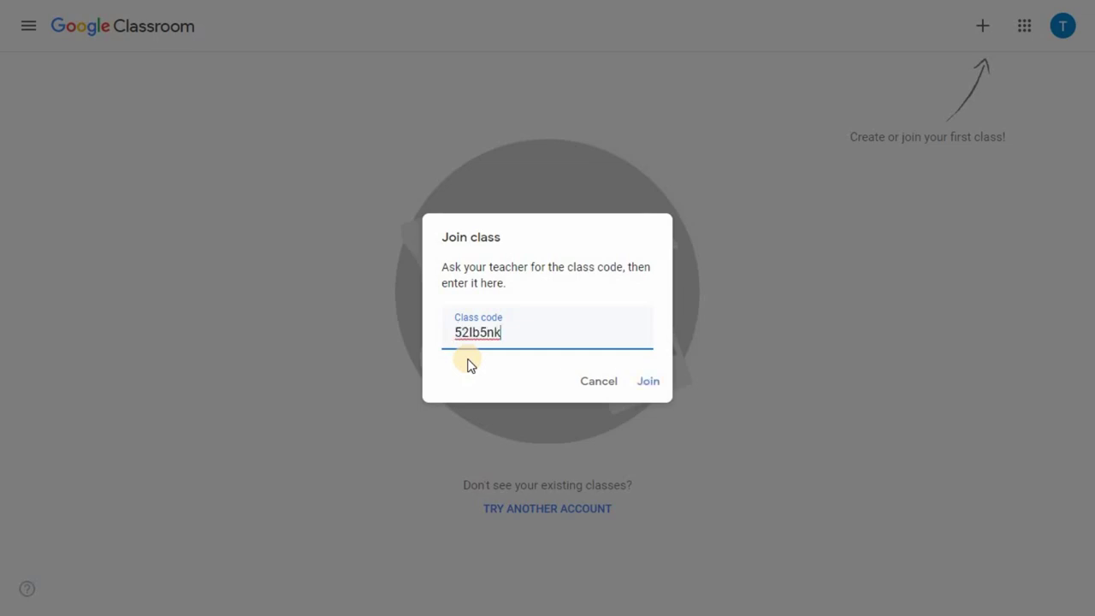
left_click(642, 382)
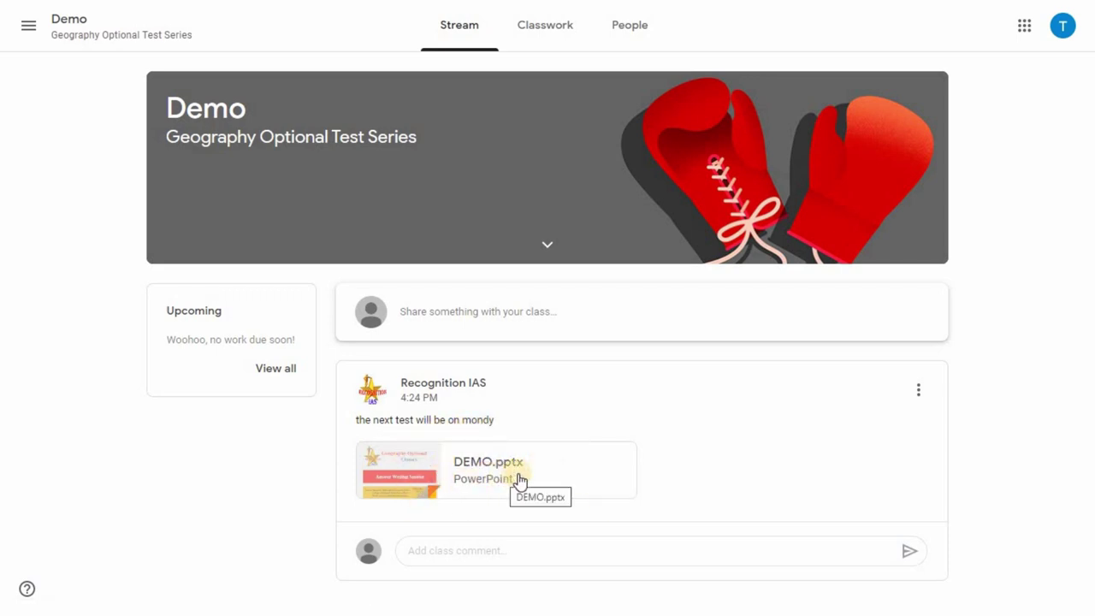
- Post the class comment "ok sir" on the announcement about the next test
left_click(485, 554)
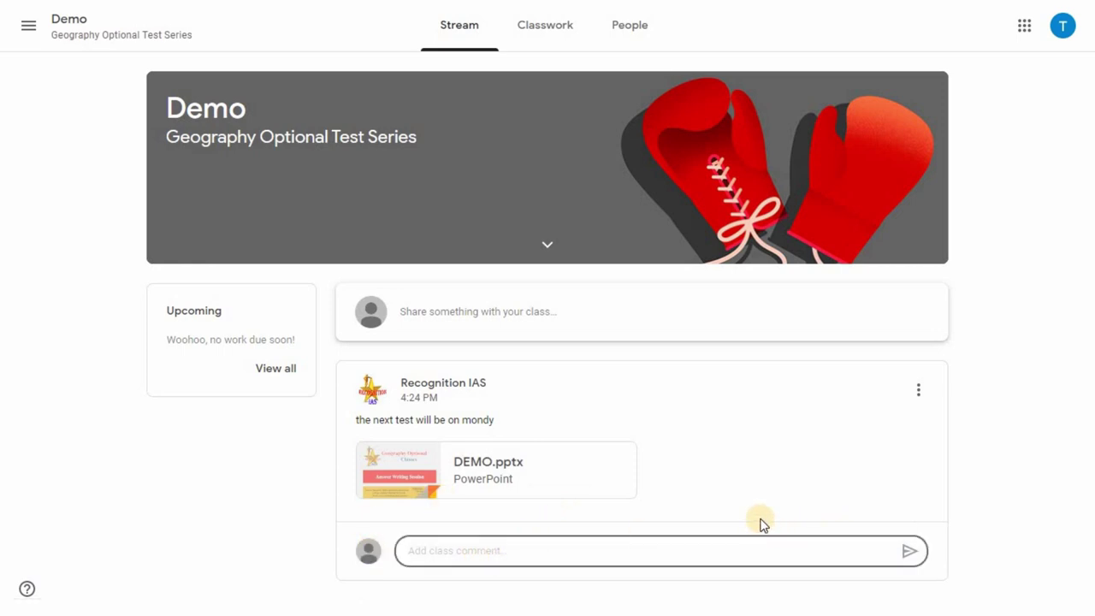
type("ok sir")
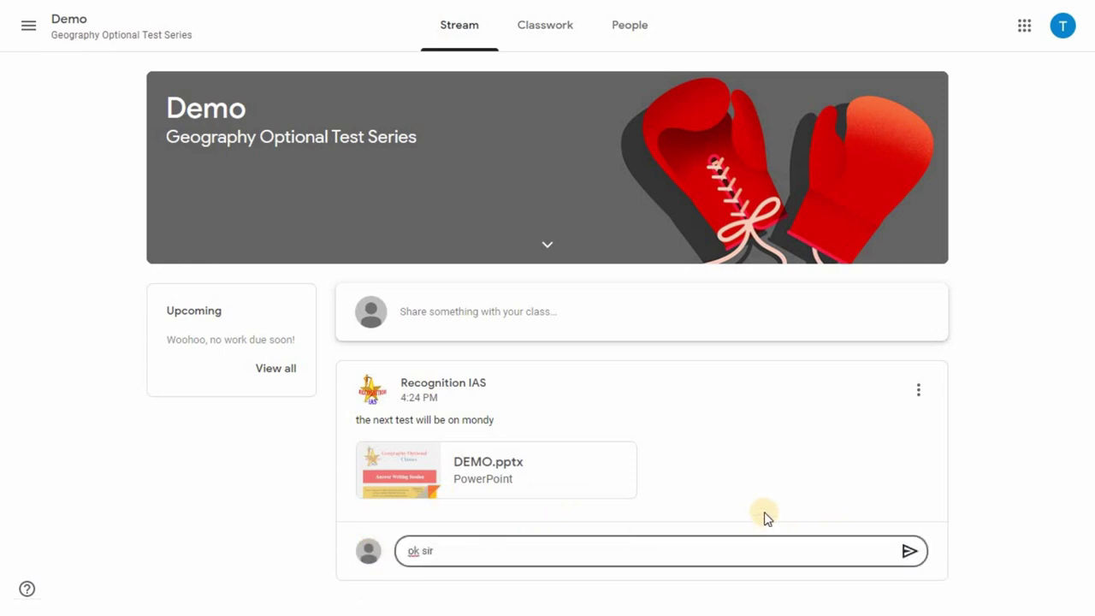
left_click(909, 551)
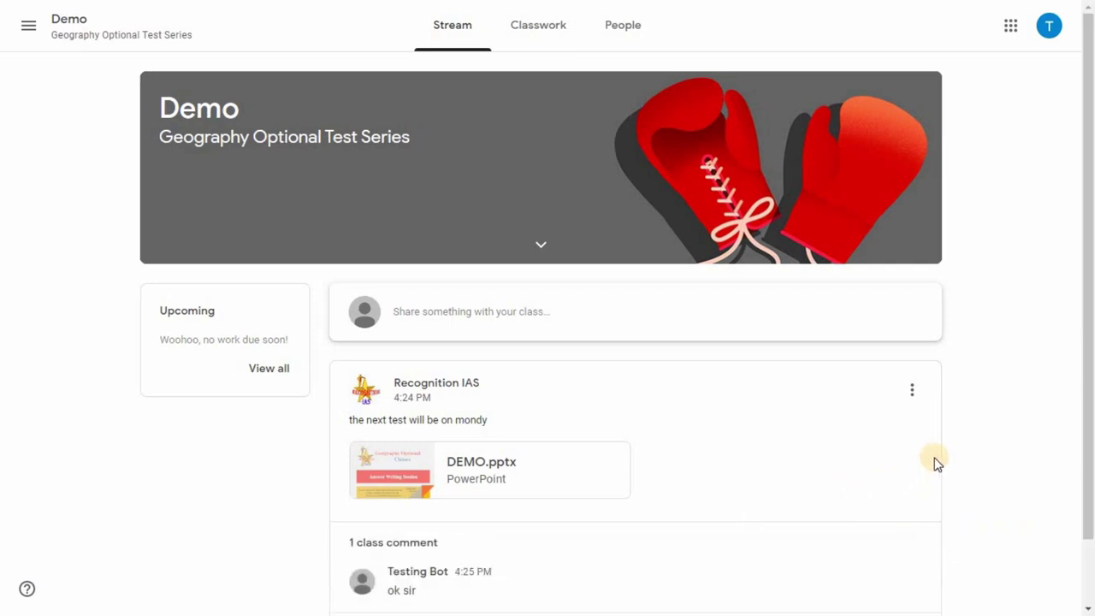
scroll(522, 353, "down", 2)
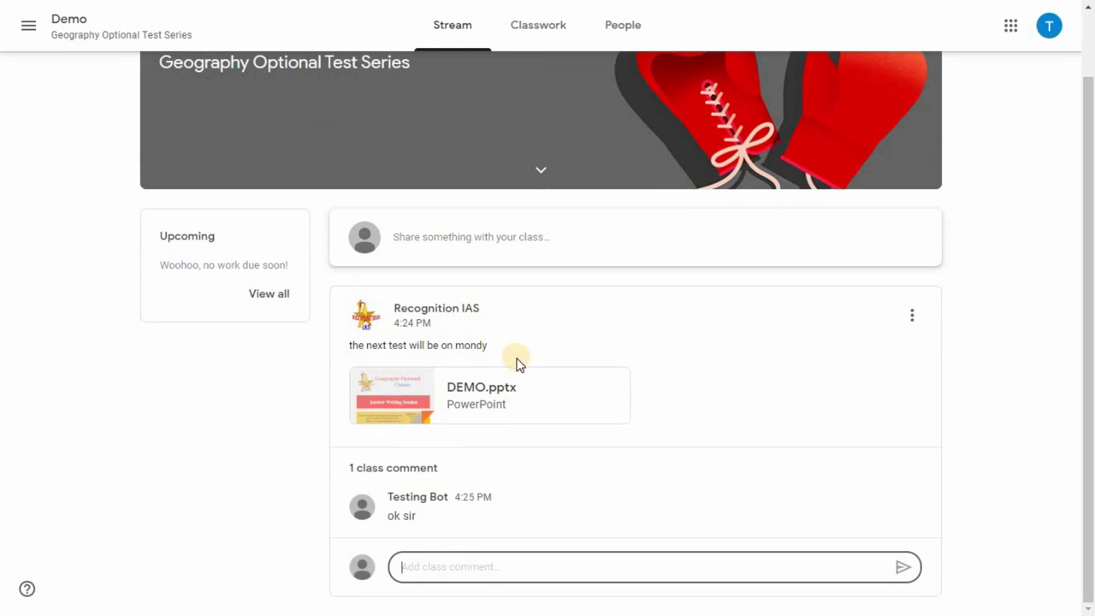
scroll(556, 223, "up", 2)
- Examine the class's teacher list and classwork page as a student, and return to the stream
left_click(641, 23)
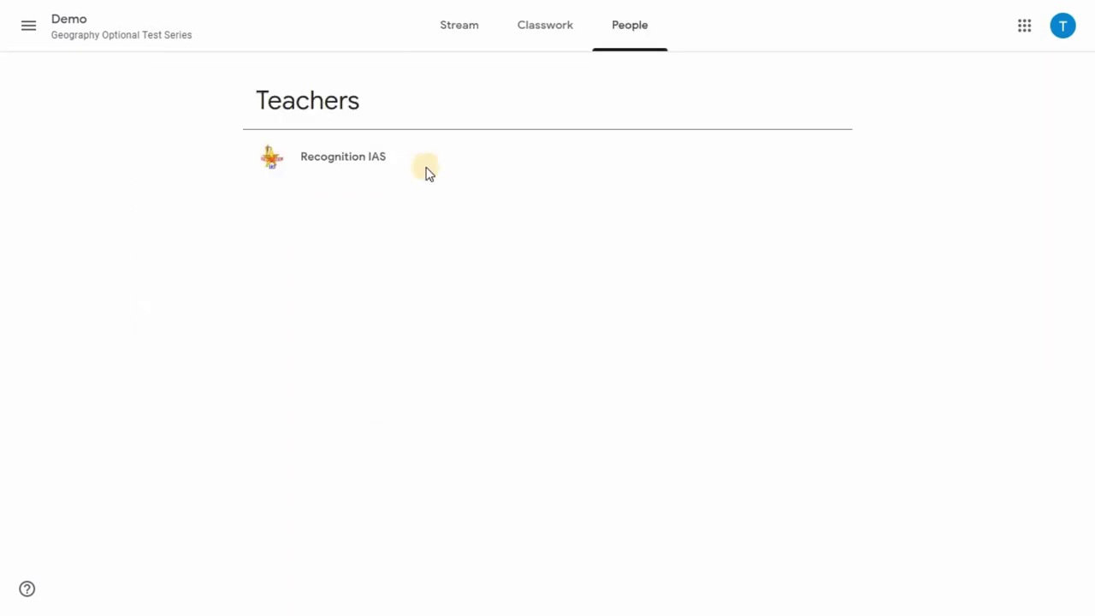
left_click_drag(399, 166, 225, 208)
left_click(356, 244)
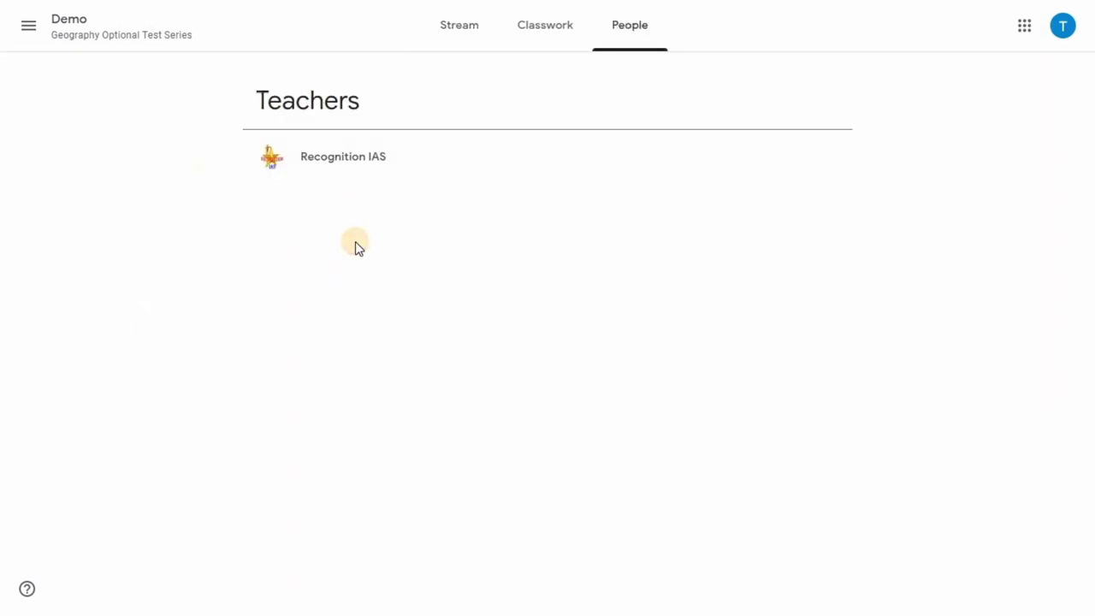
mouse_move(494, 34)
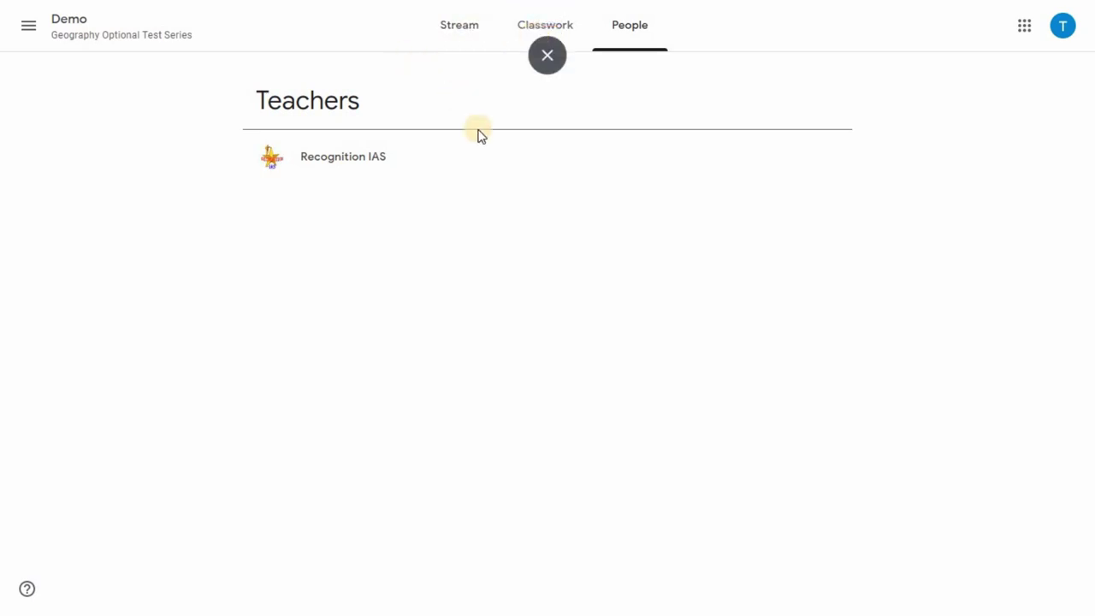
left_click(532, 28)
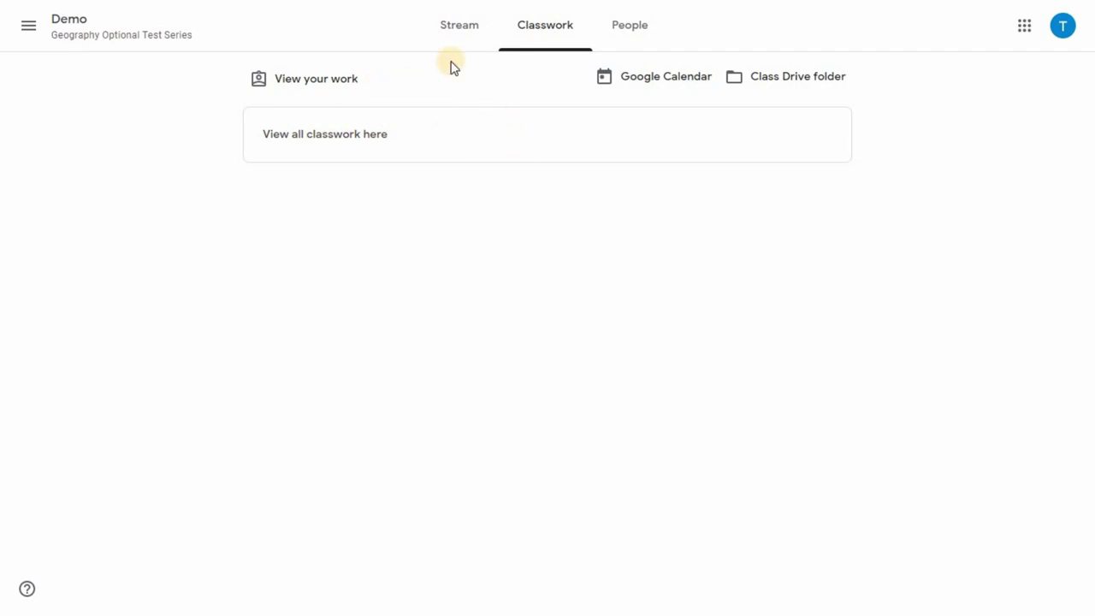
left_click(448, 33)
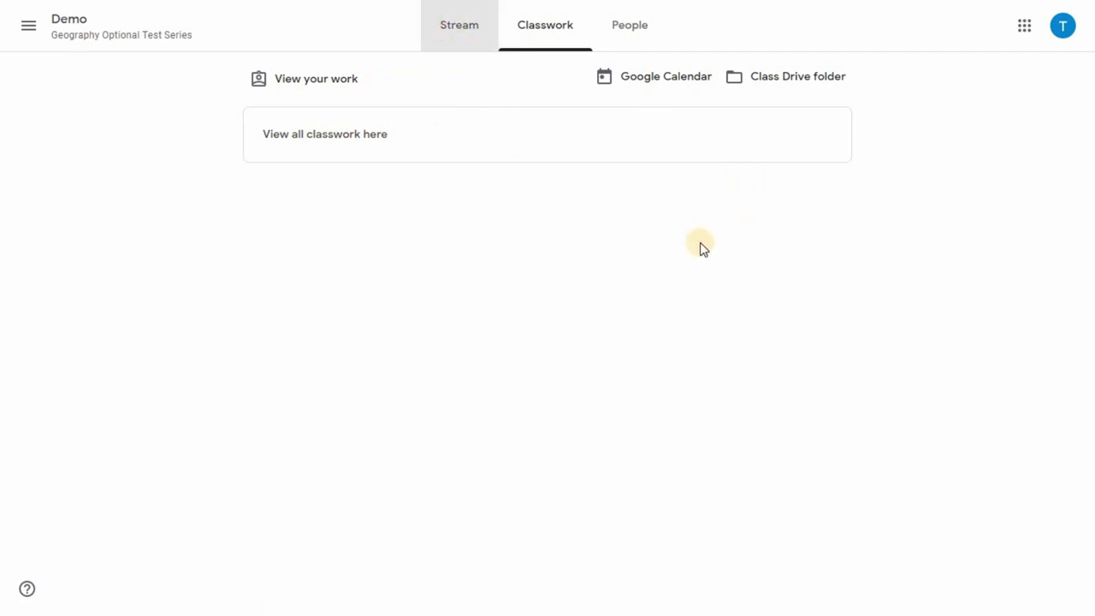
left_click(469, 32)
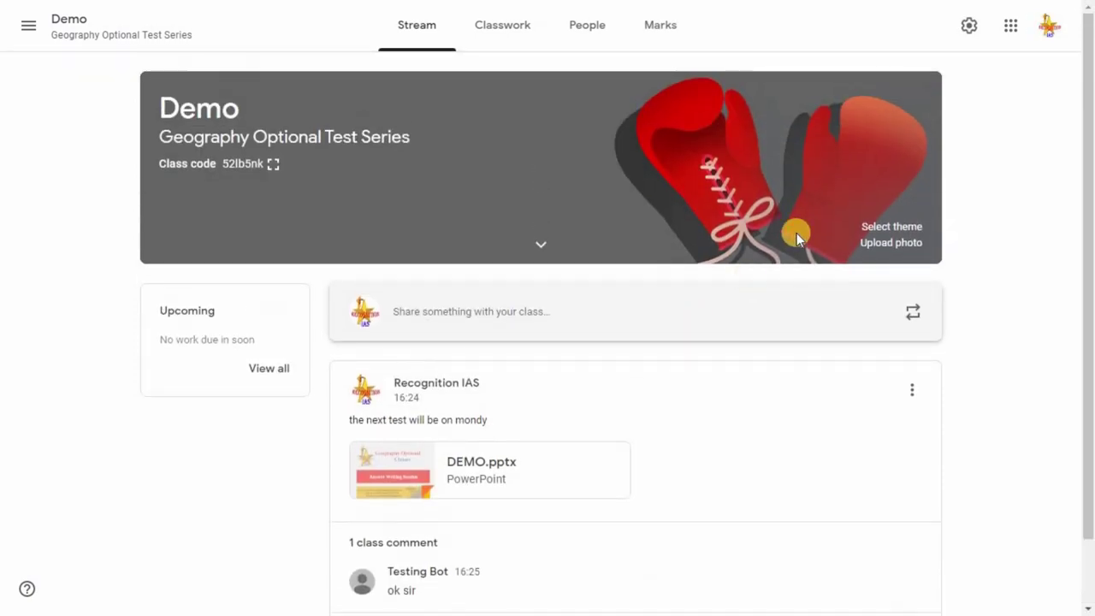
- Create a quiz assignment in the Demo class's classwork from the teacher account and title it "Demo Test"
left_click(511, 27)
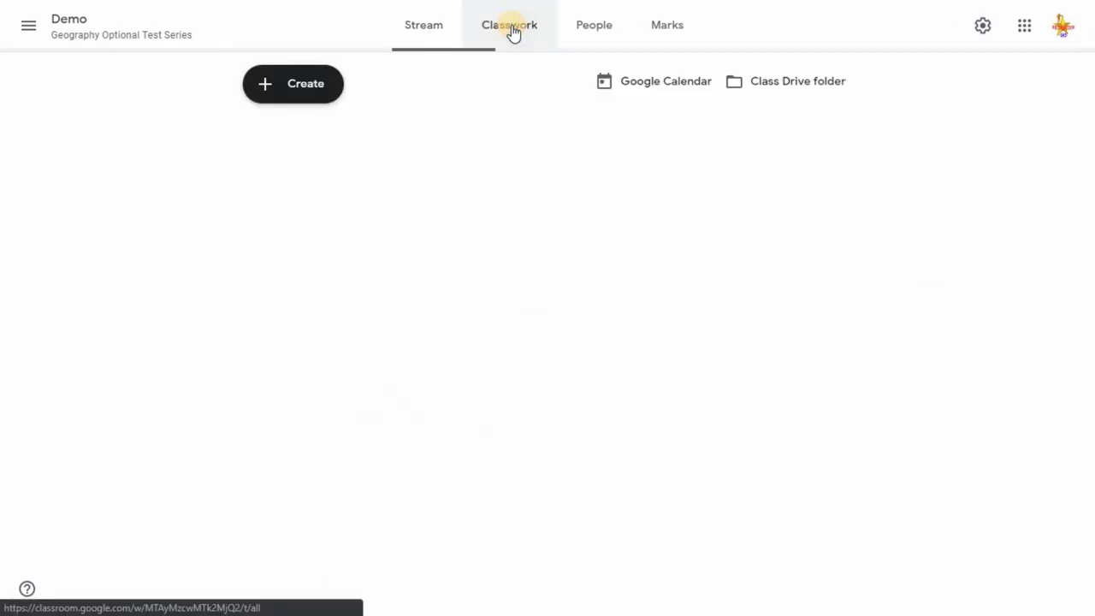
left_click(262, 92)
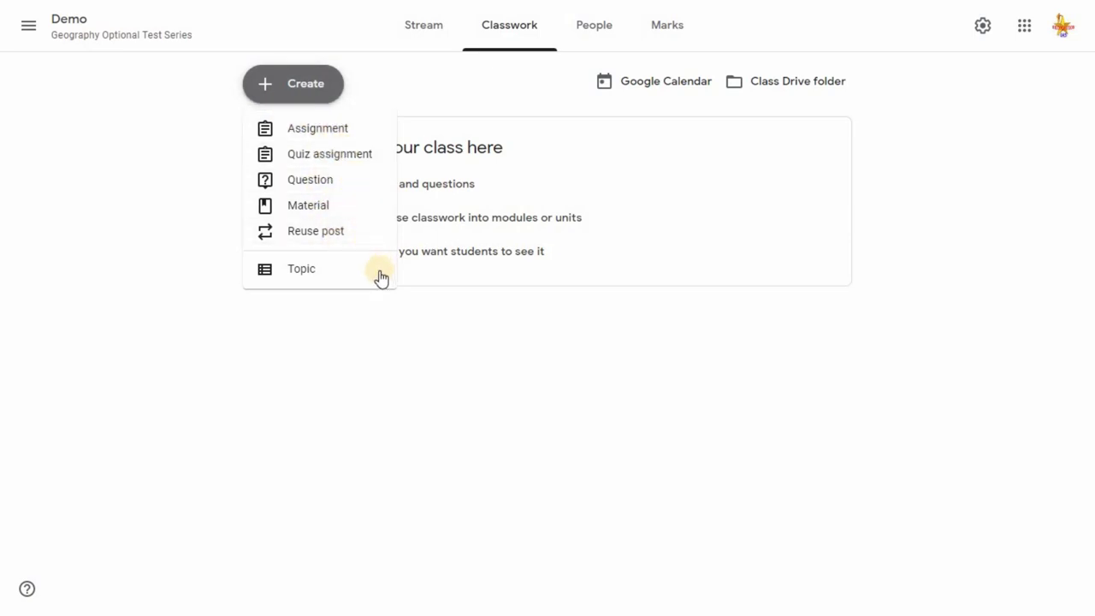
left_click(343, 158)
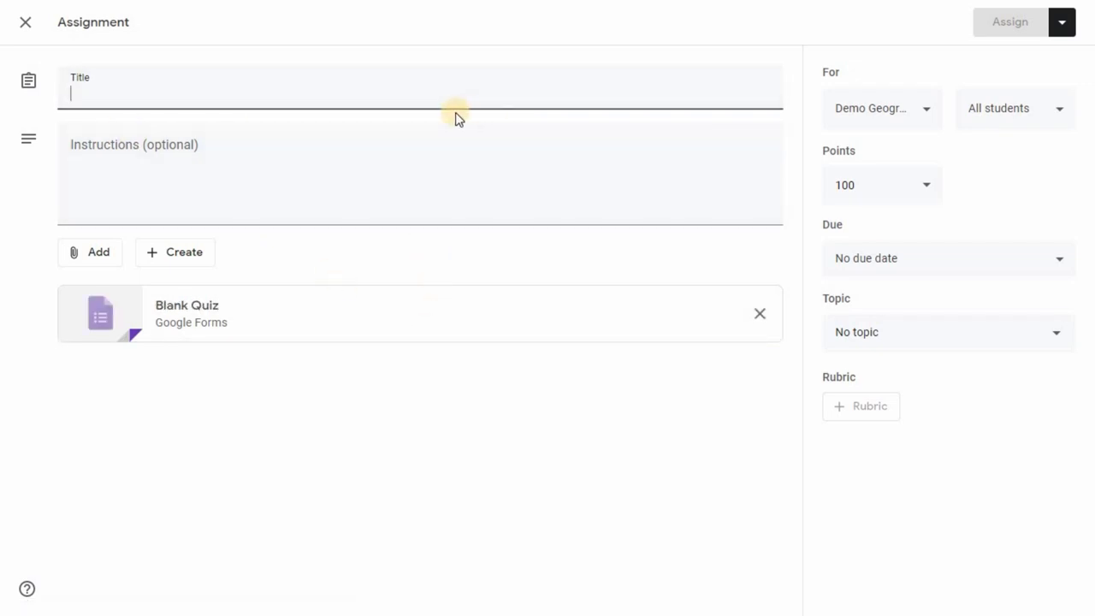
type("Demo Test")
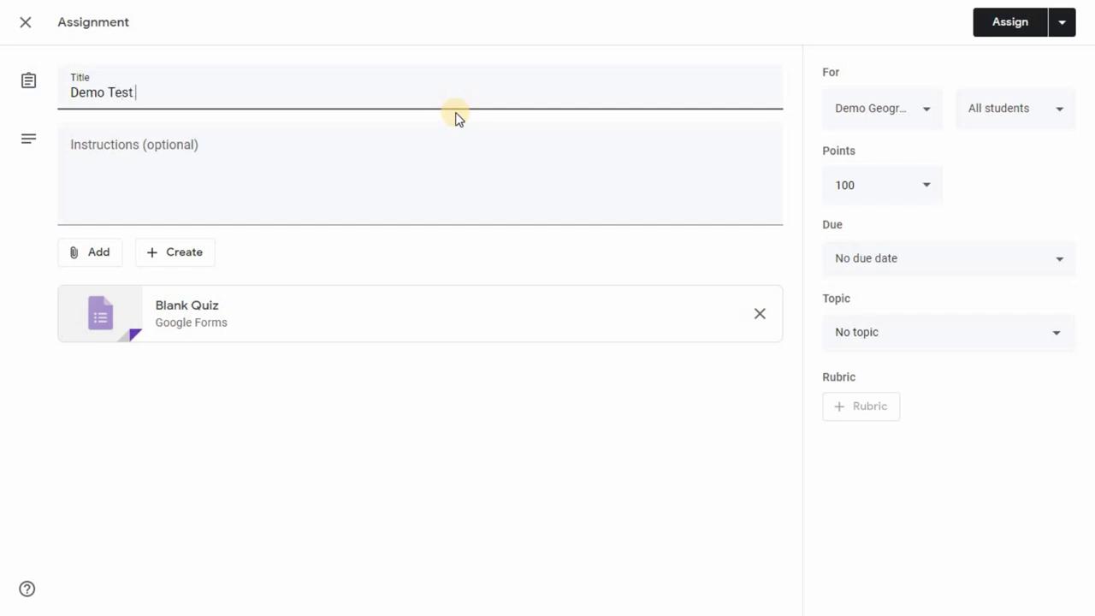
- Enter "quess" as the instructions of the Demo Test assignment
left_click(340, 166)
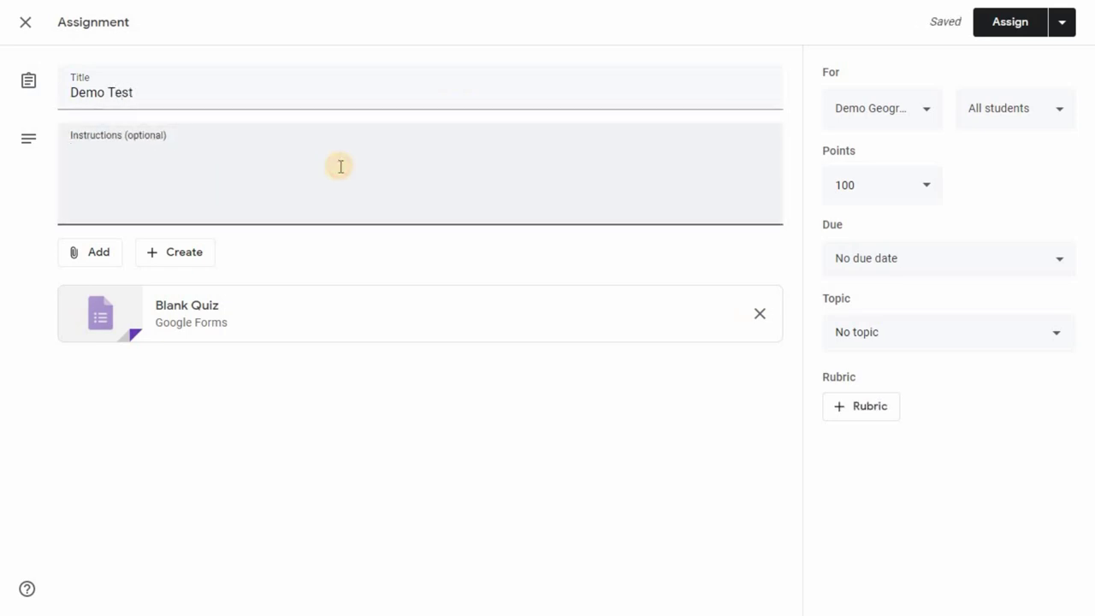
key("F11")
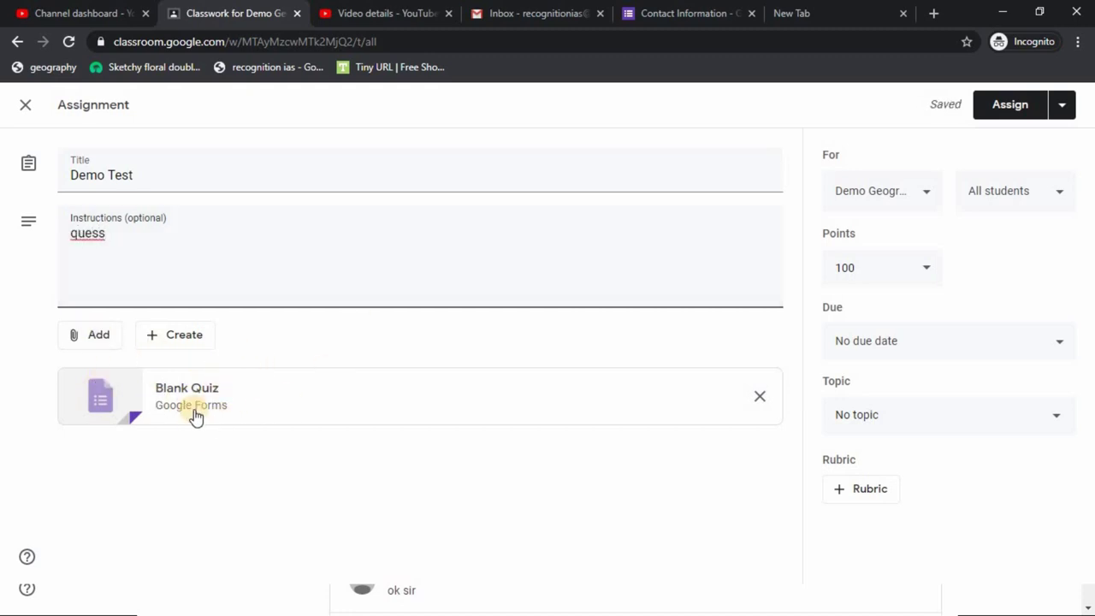
left_click(108, 340)
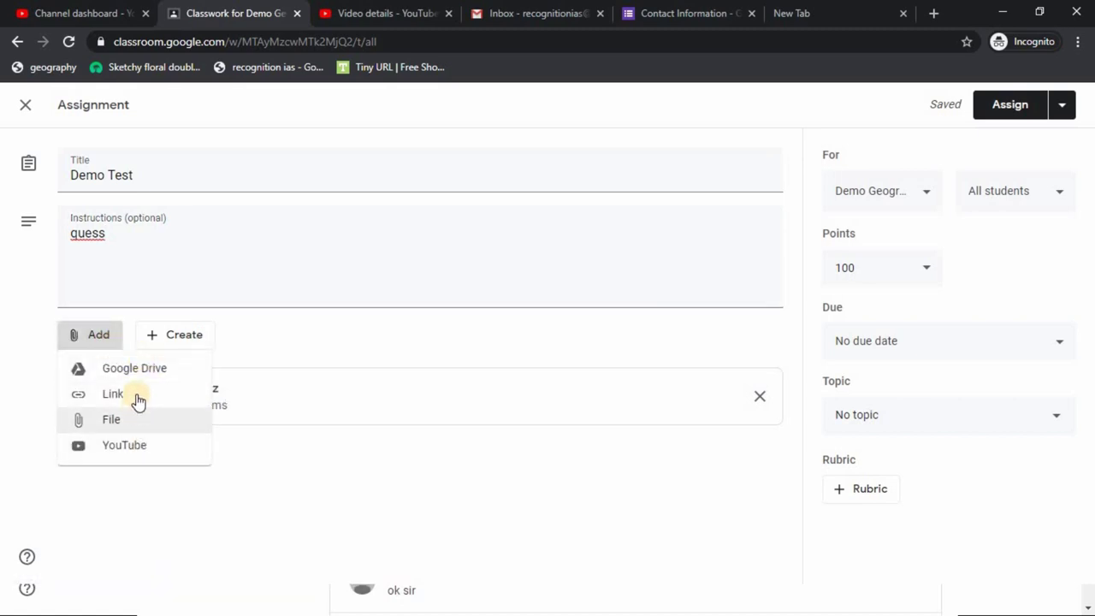
left_click(272, 335)
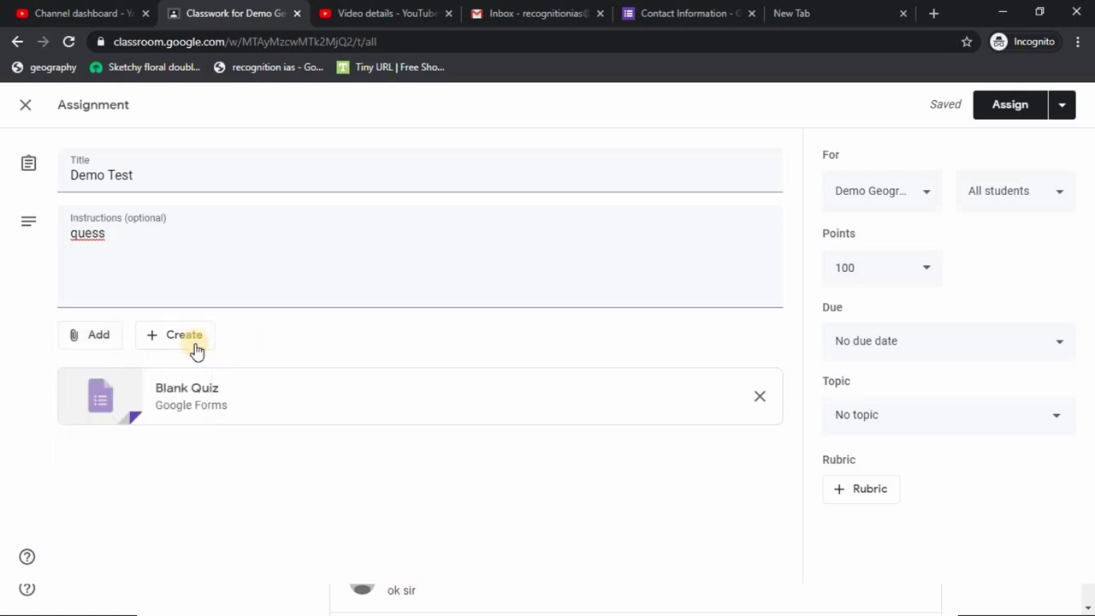
left_click(191, 339)
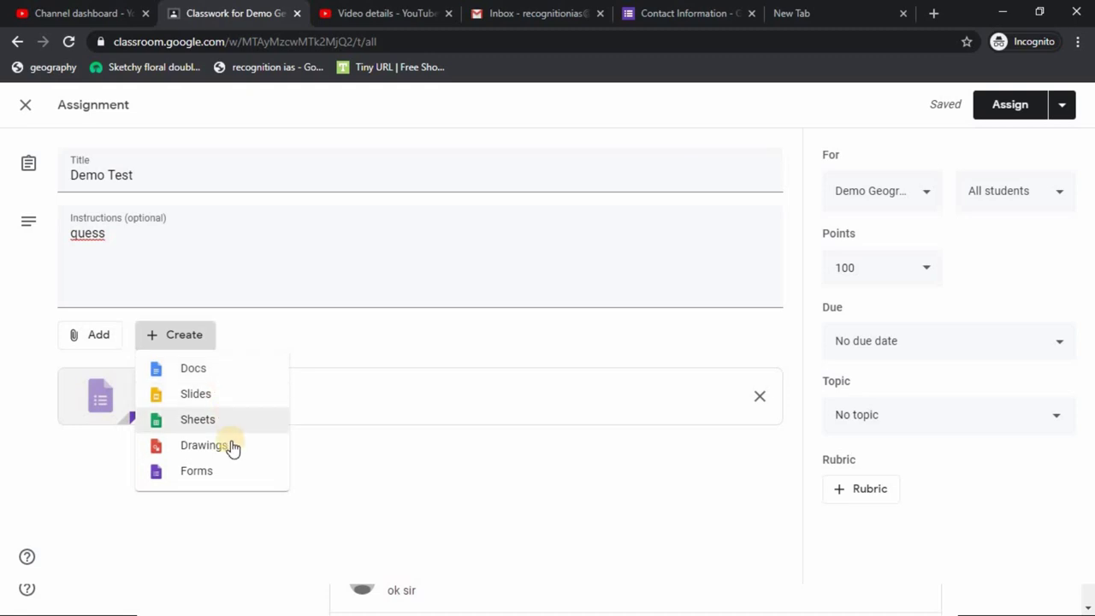
left_click(362, 486)
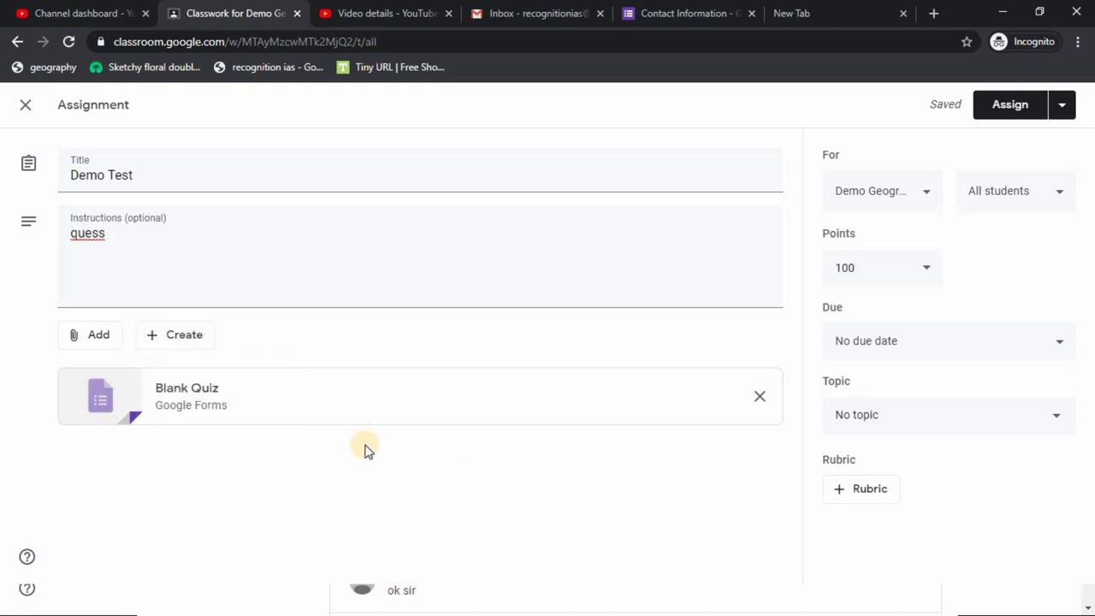
- Open the attached Blank Quiz form and change its first question to File upload, allowing respondents to upload files to Drive
left_click(346, 405)
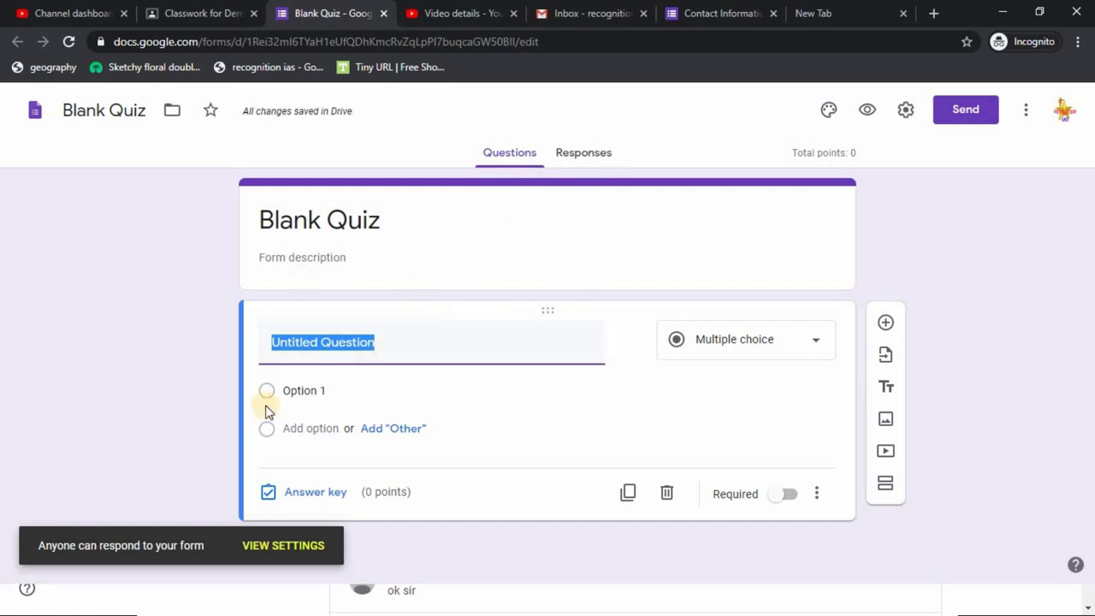
left_click(339, 265)
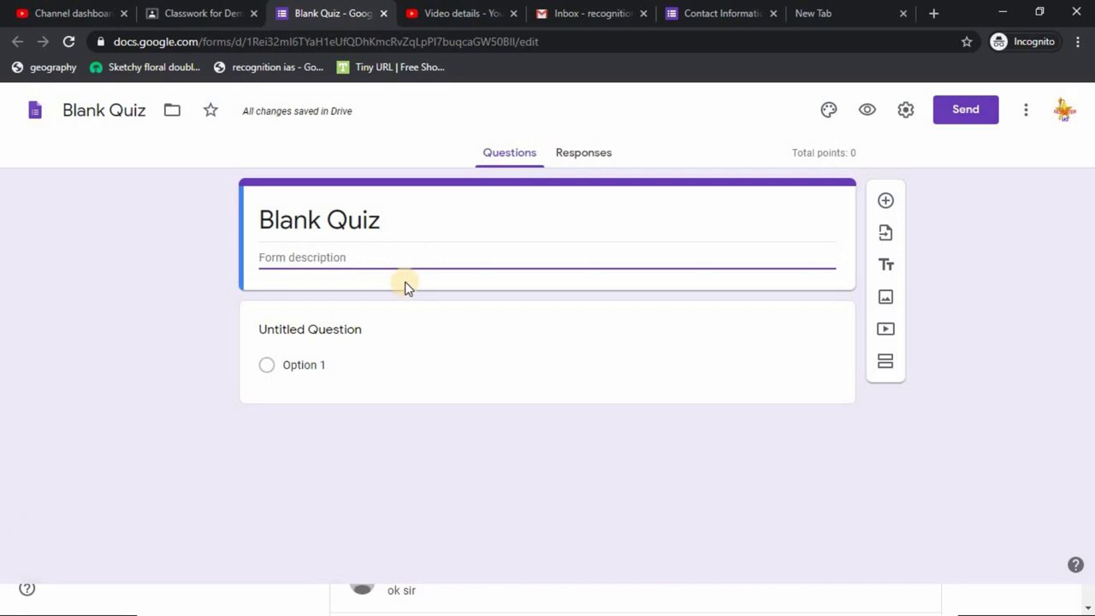
left_click(526, 348)
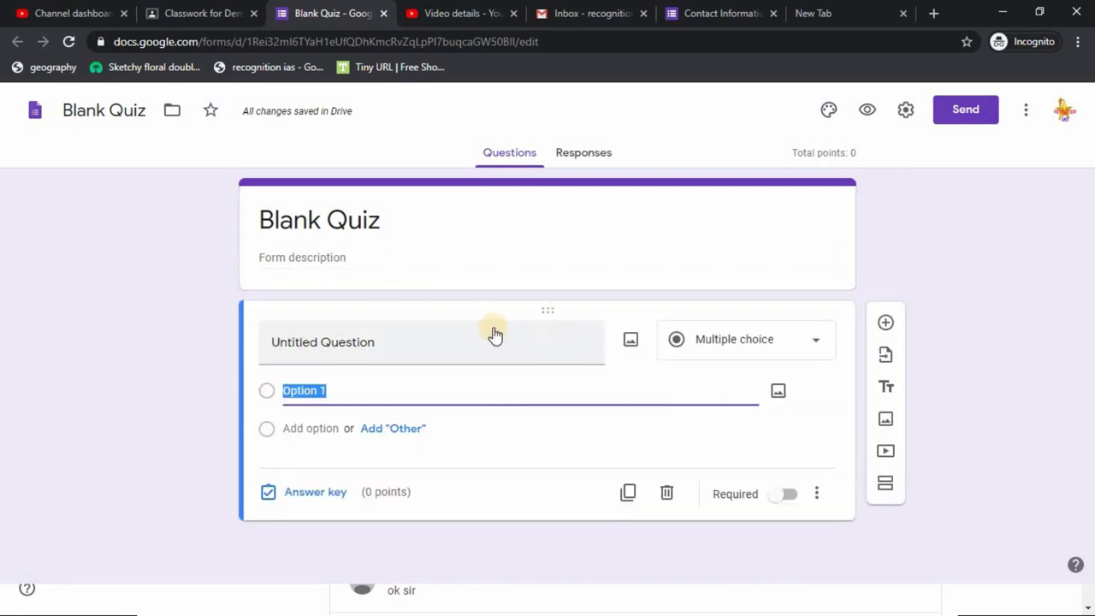
left_click(812, 351)
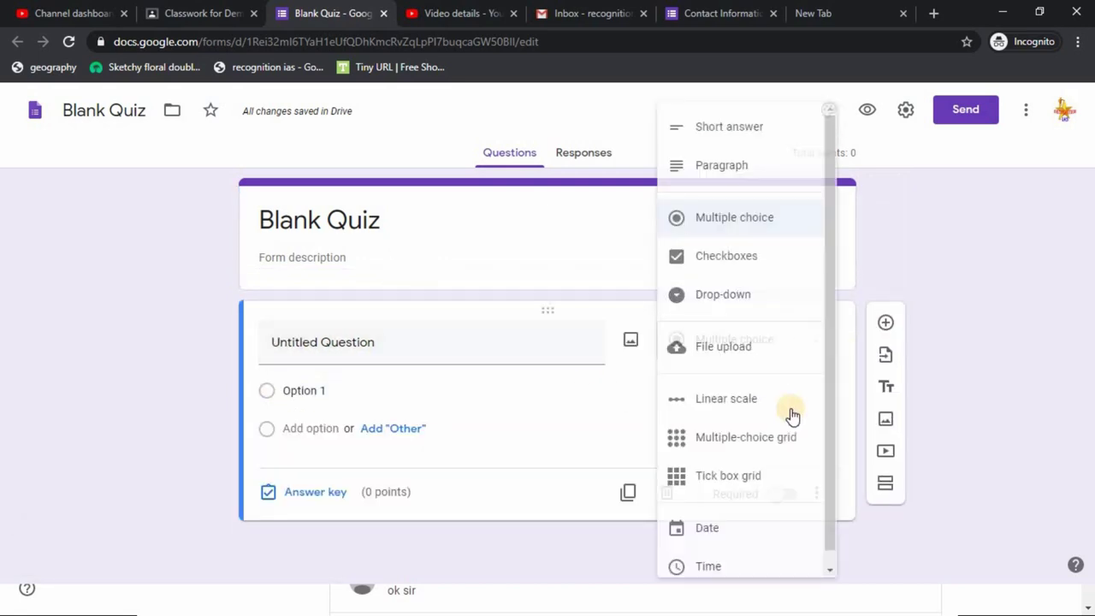
left_click(748, 366)
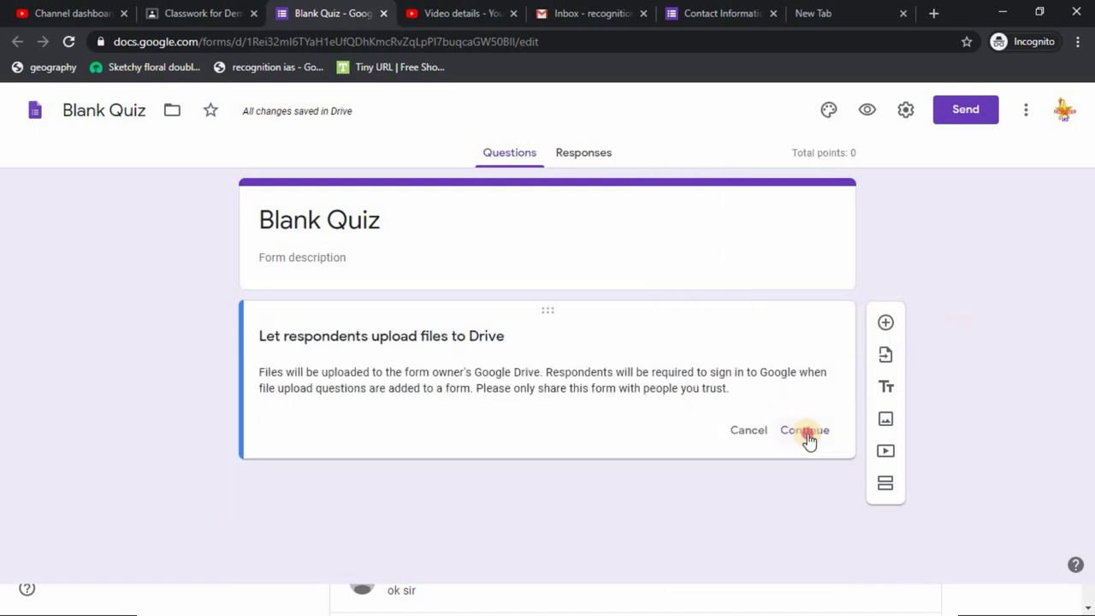
left_click(807, 435)
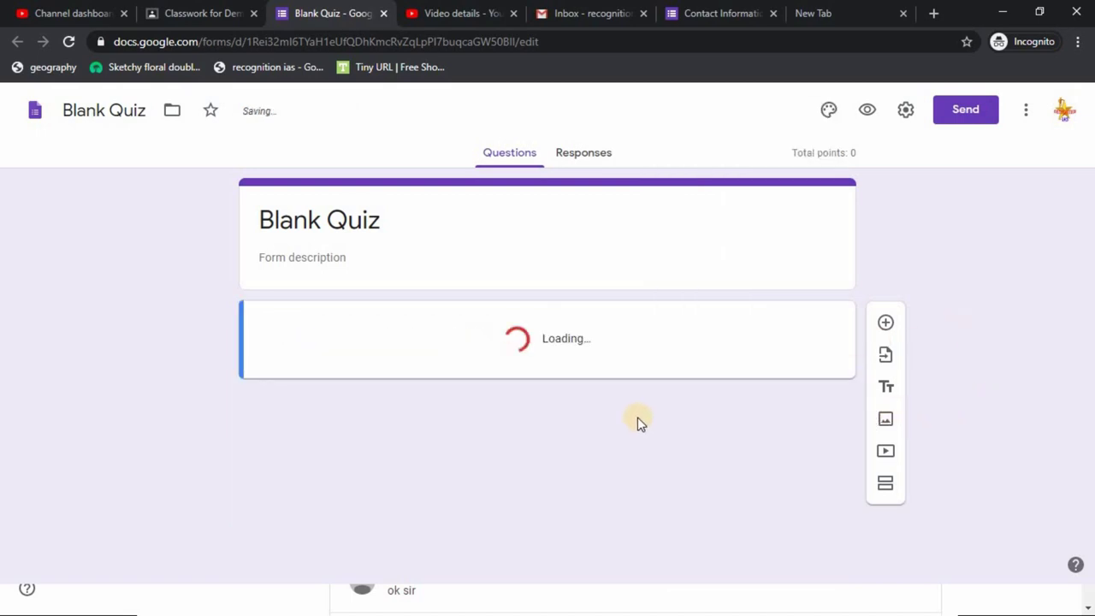
- Title the file upload question "msdmsd"
left_click(367, 344)
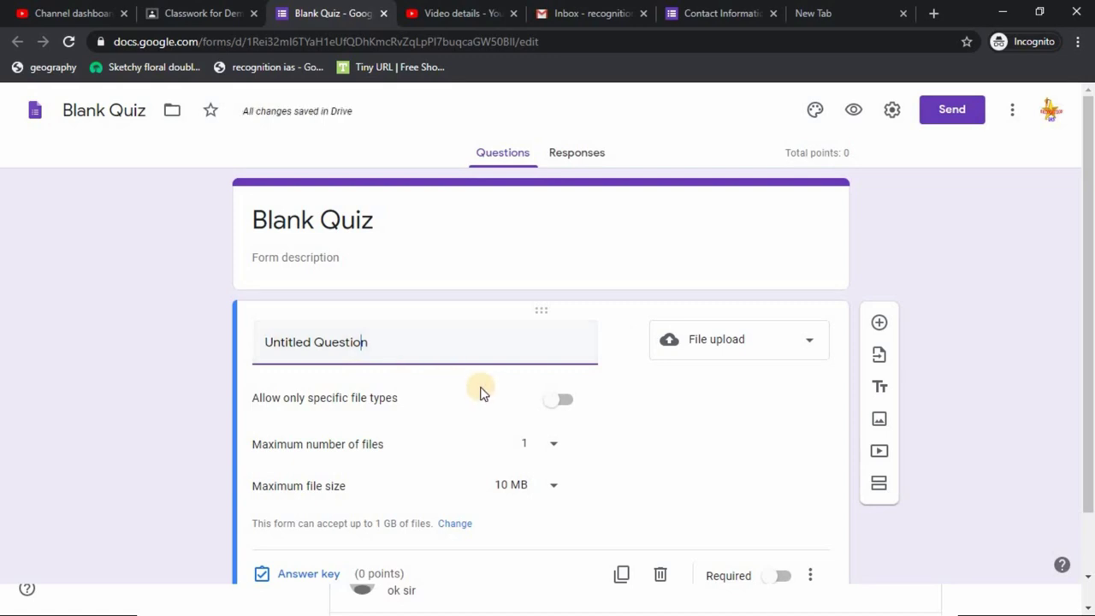
triple_click(394, 364)
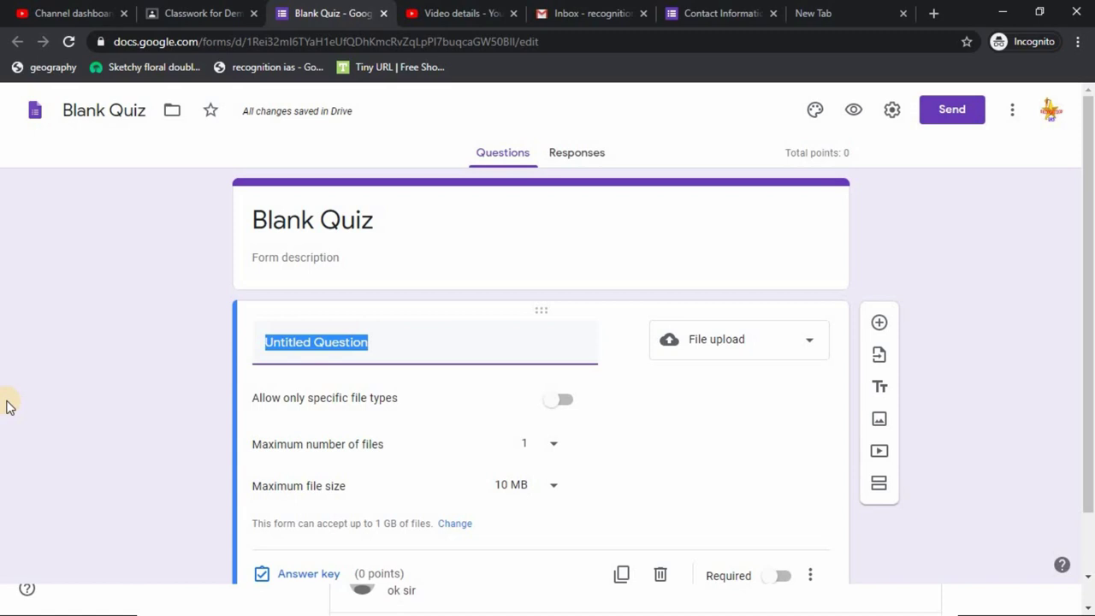
type("msdmsd")
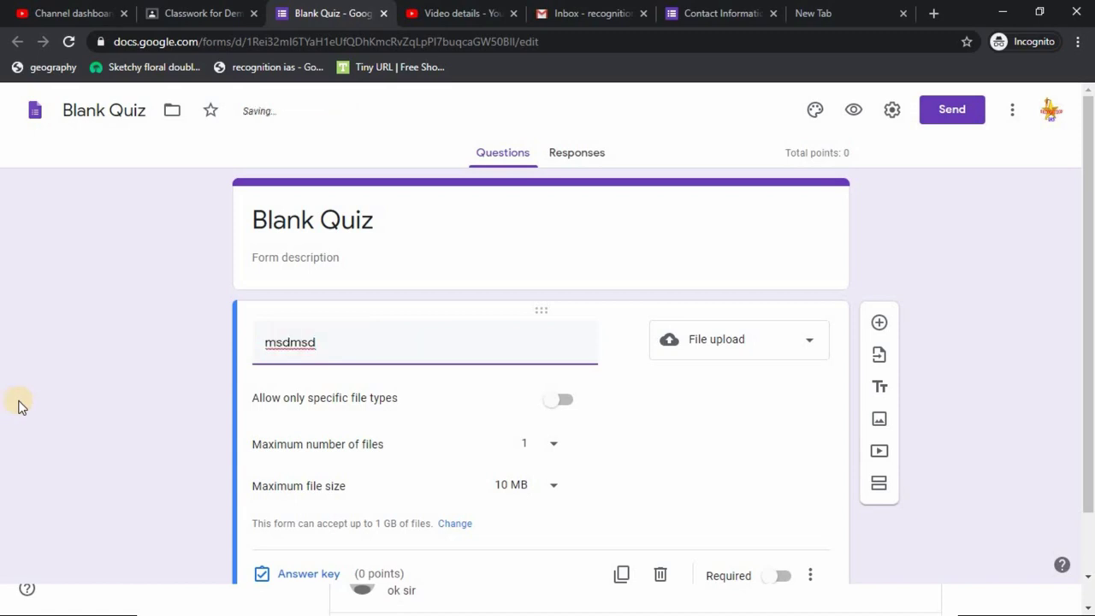
- Restrict the "msdmsd" question's uploads to the Image and PDF file types
left_click(548, 400)
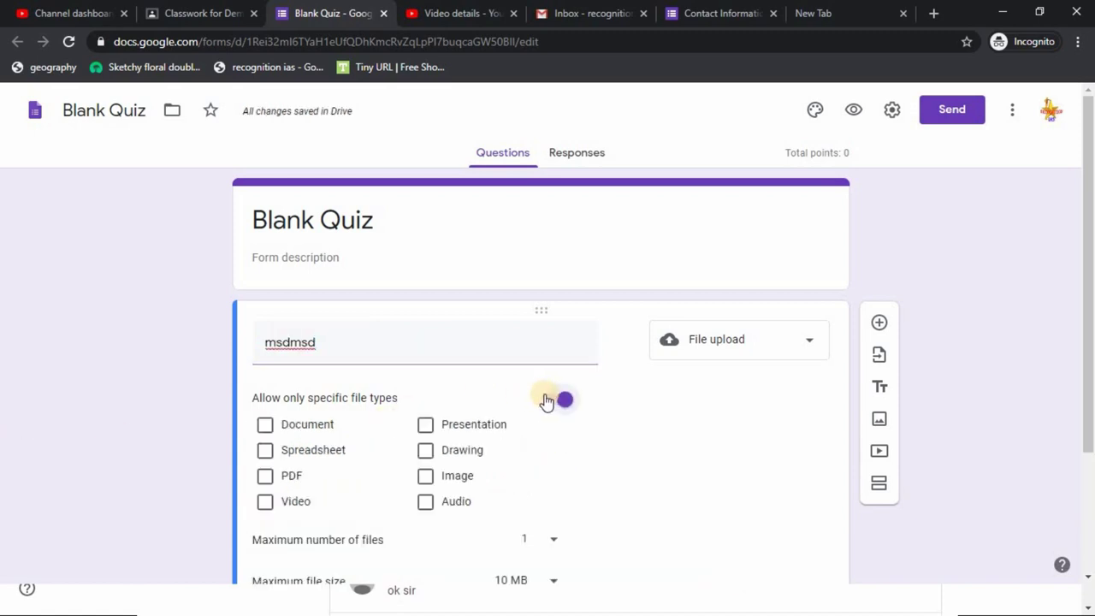
scroll(513, 385, "down", 2)
left_click(430, 310)
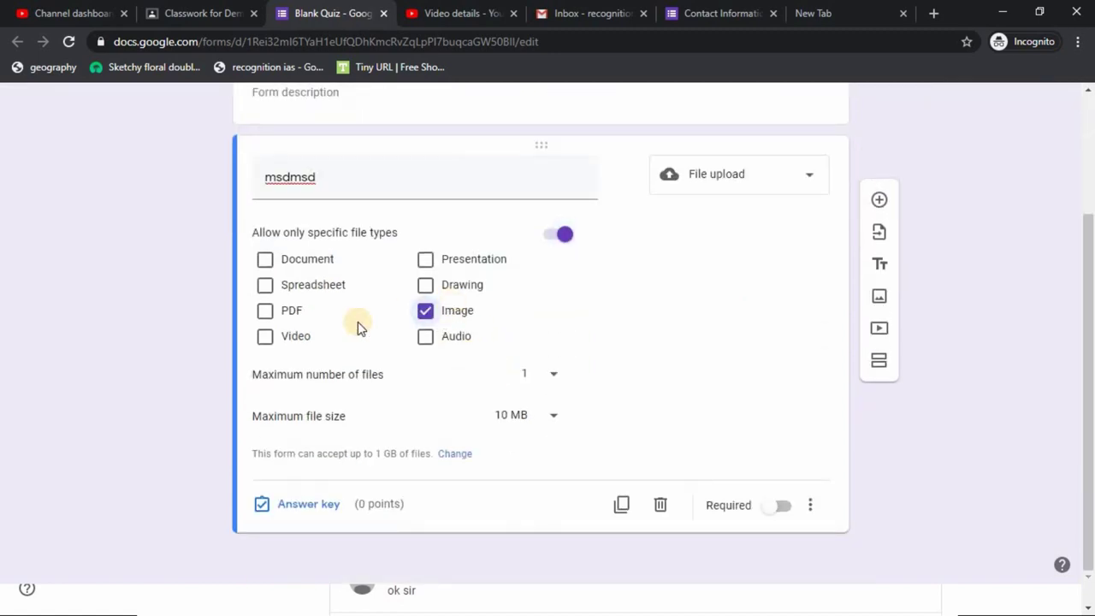
left_click(295, 312)
scroll(681, 354, "up", 1)
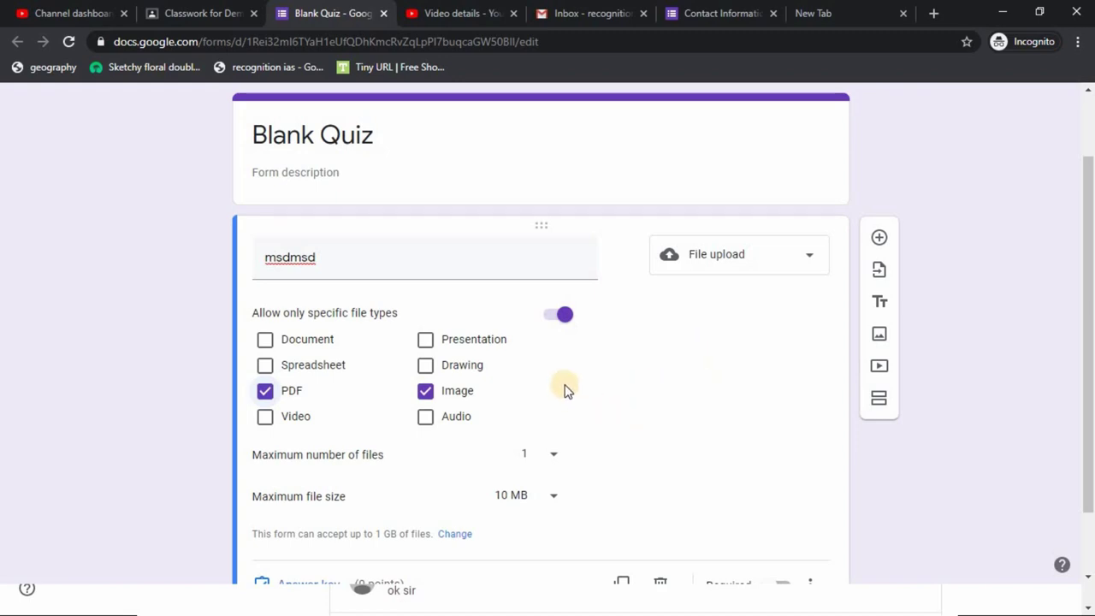
- Set the maximum file size of the "msdmsd" question to 100 MB
scroll(561, 394, "down", 1)
left_click(553, 420)
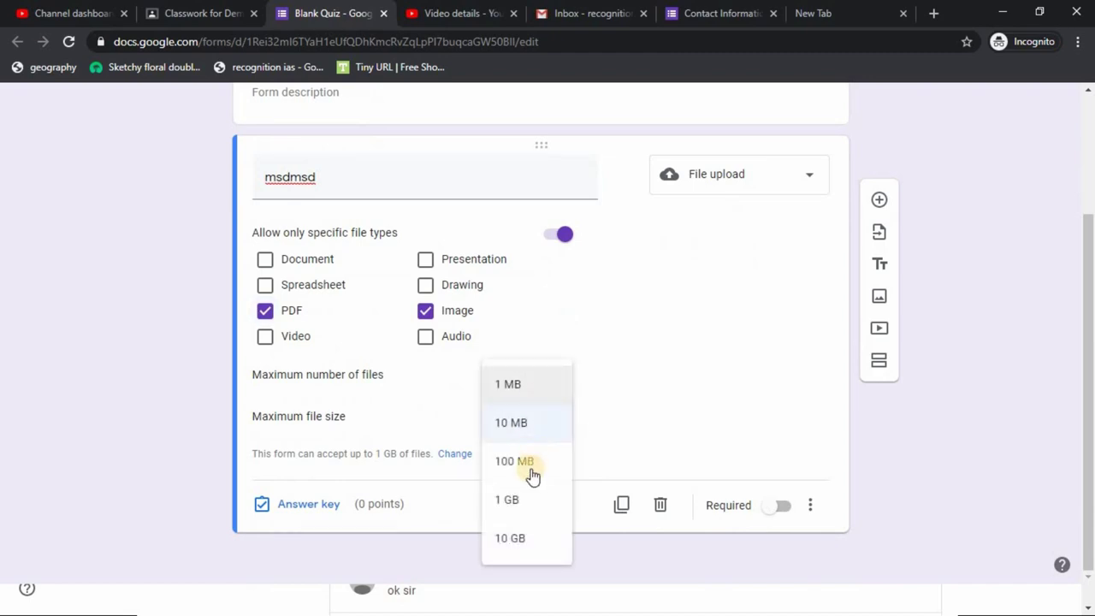
left_click(533, 474)
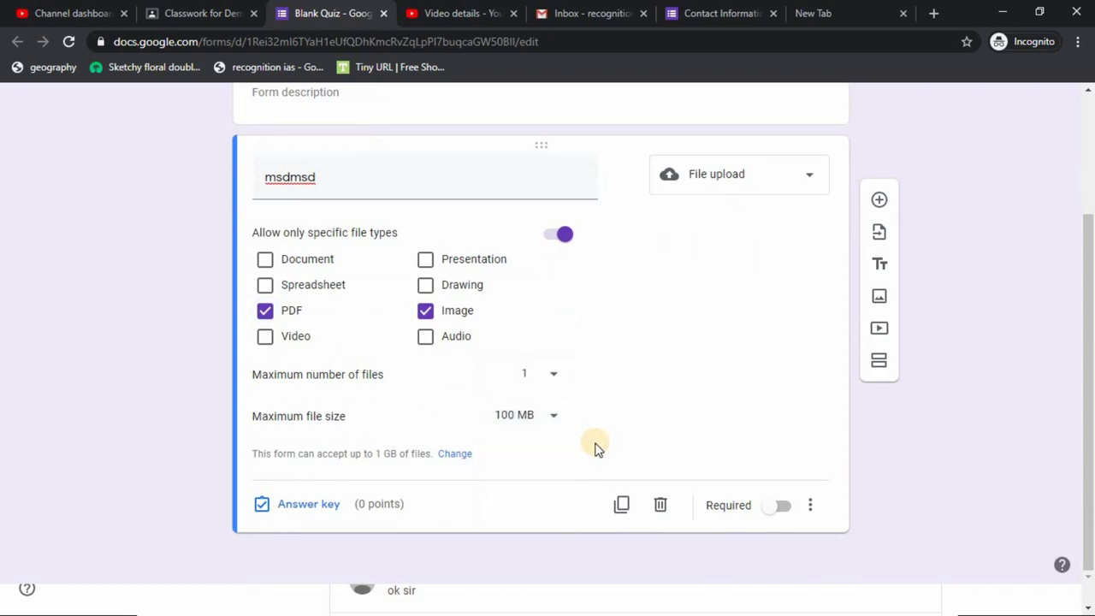
left_click(777, 506)
- Add a second question titled "tt" and make it a File upload question
left_click(879, 199)
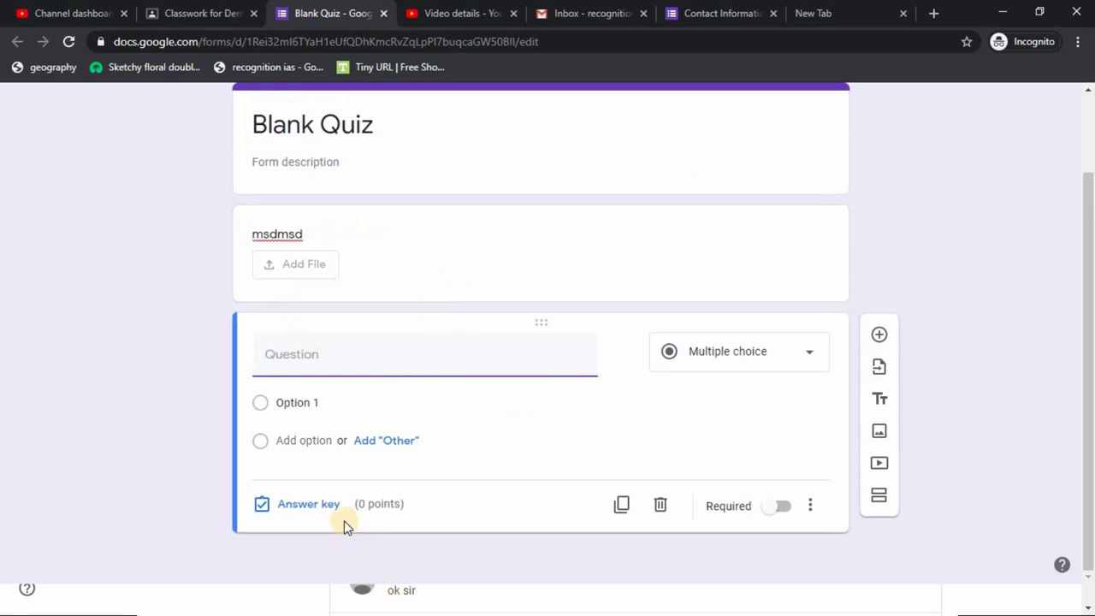
type("tt")
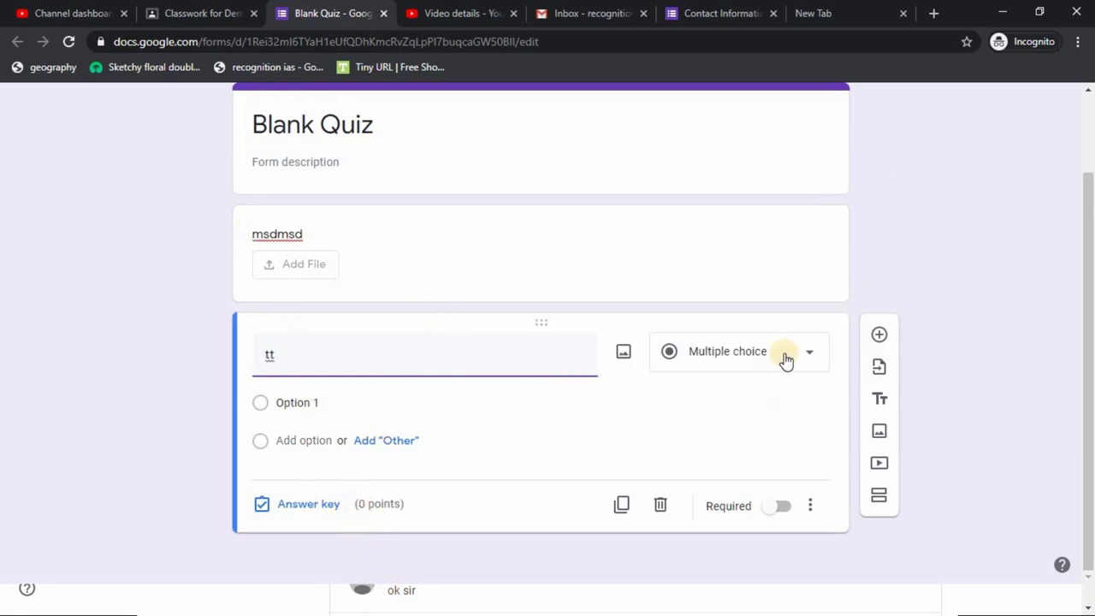
left_click(794, 374)
left_click(751, 359)
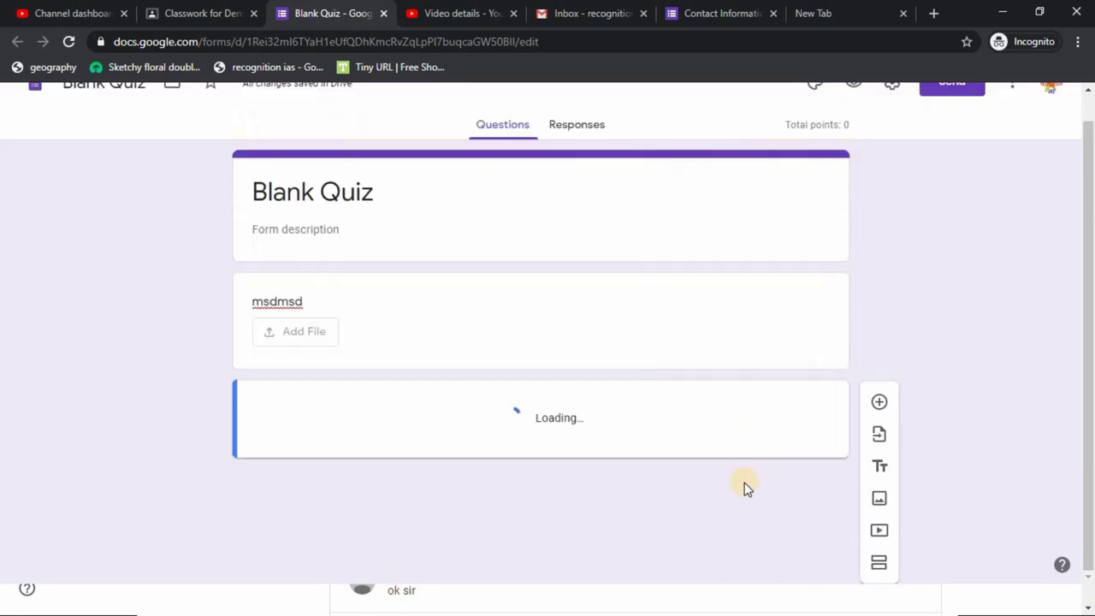
- Set the maximum file size of the "tt" question to 100 MB
scroll(668, 461, "down", 1)
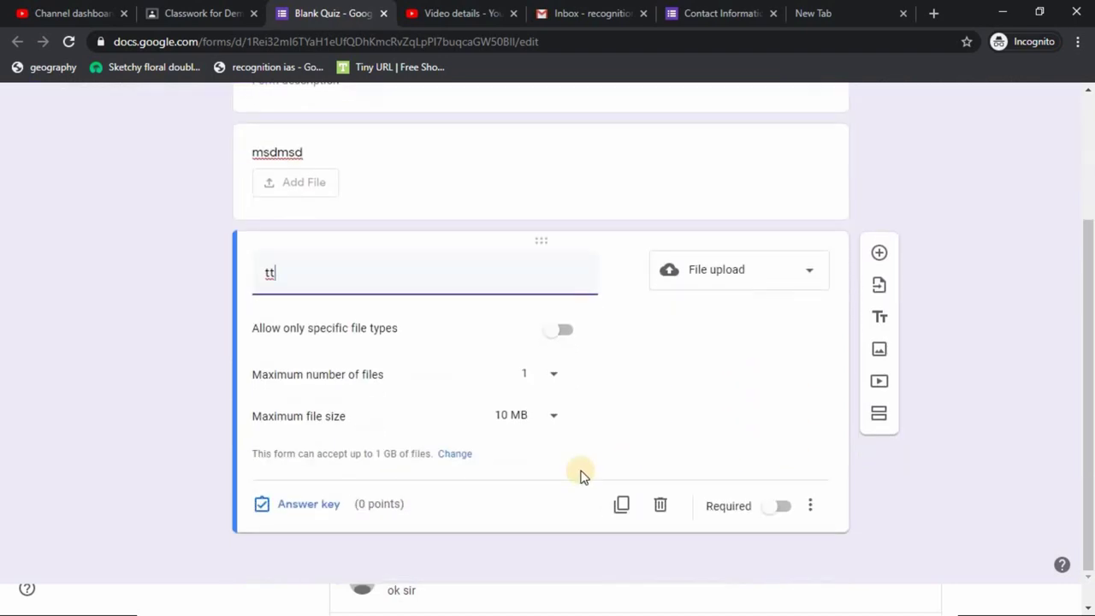
left_click(553, 420)
left_click(538, 476)
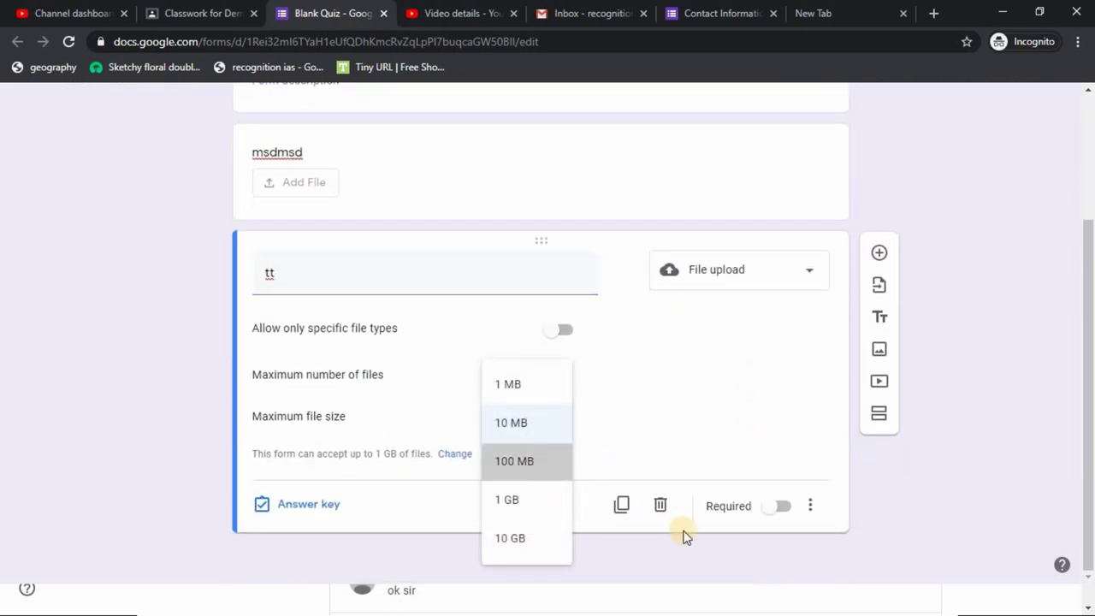
- Open the quiz form's sending options and look over the email fields without entering a recipient
scroll(668, 454, "up", 2)
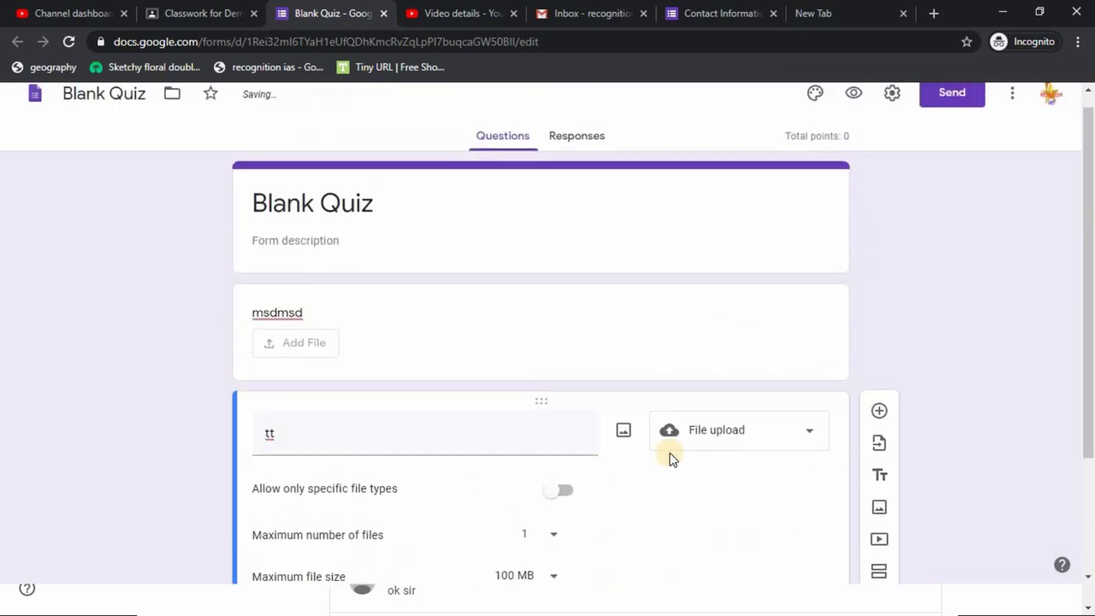
scroll(555, 533, "down", 2)
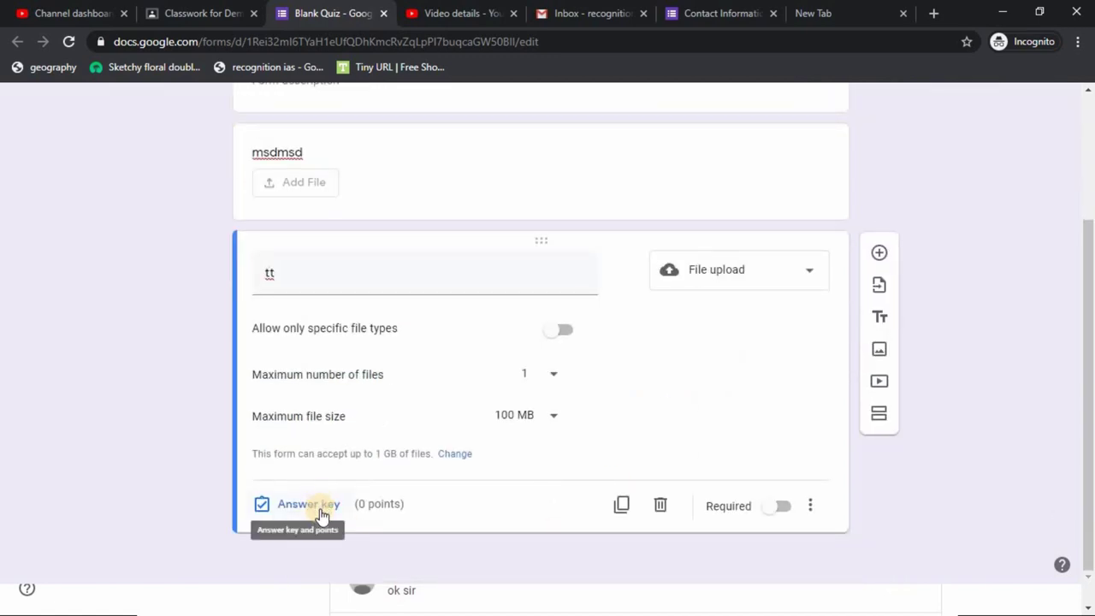
scroll(479, 462, "up", 2)
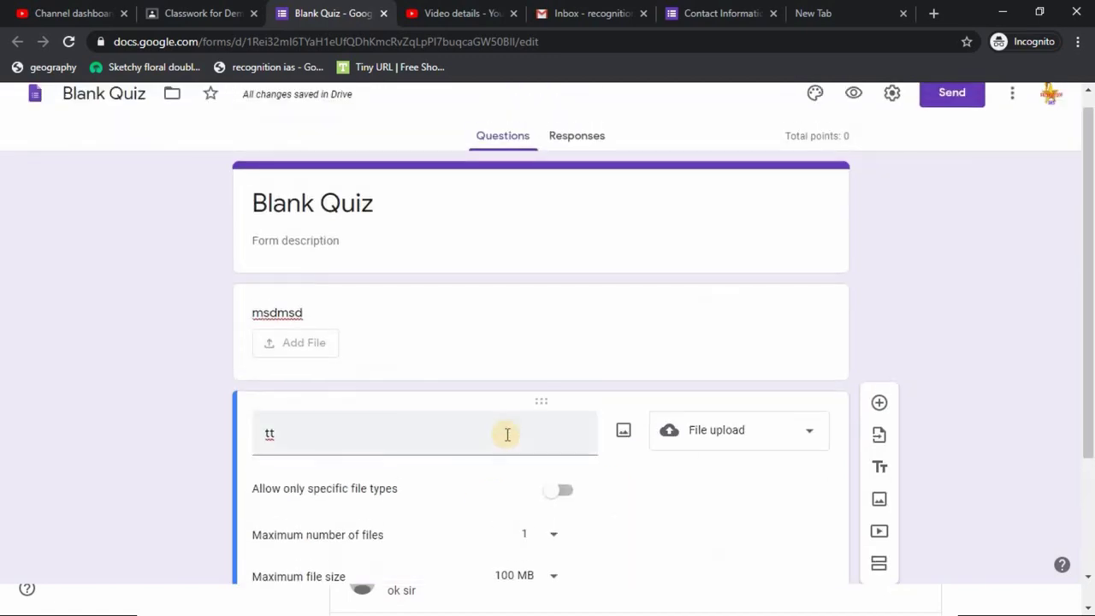
scroll(916, 100, "up", 1)
left_click(918, 98)
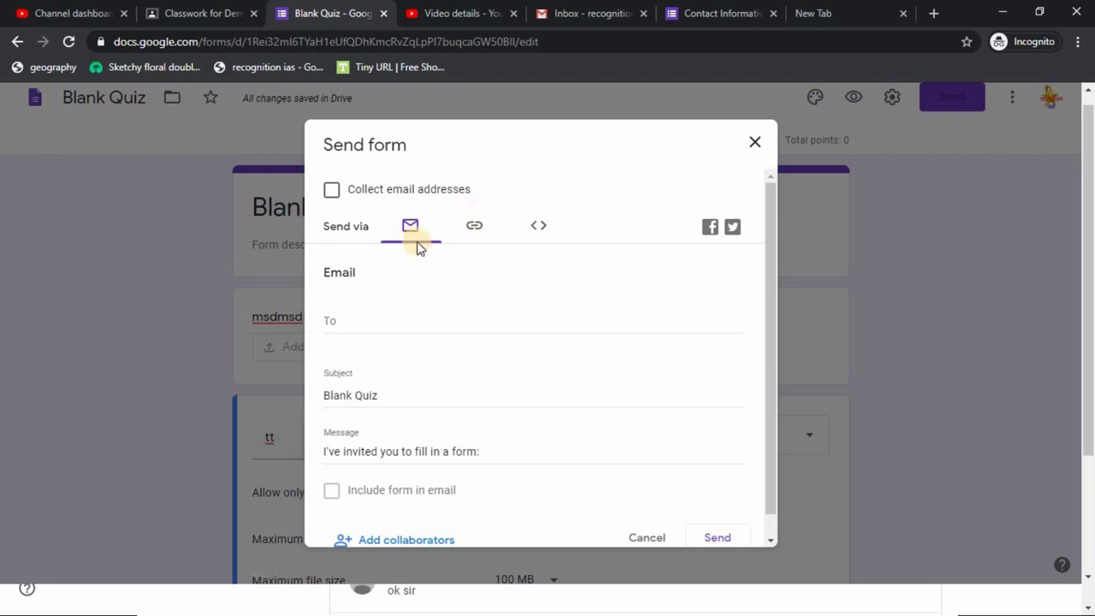
left_click(430, 321)
scroll(457, 375, "down", 1)
scroll(454, 373, "up", 1)
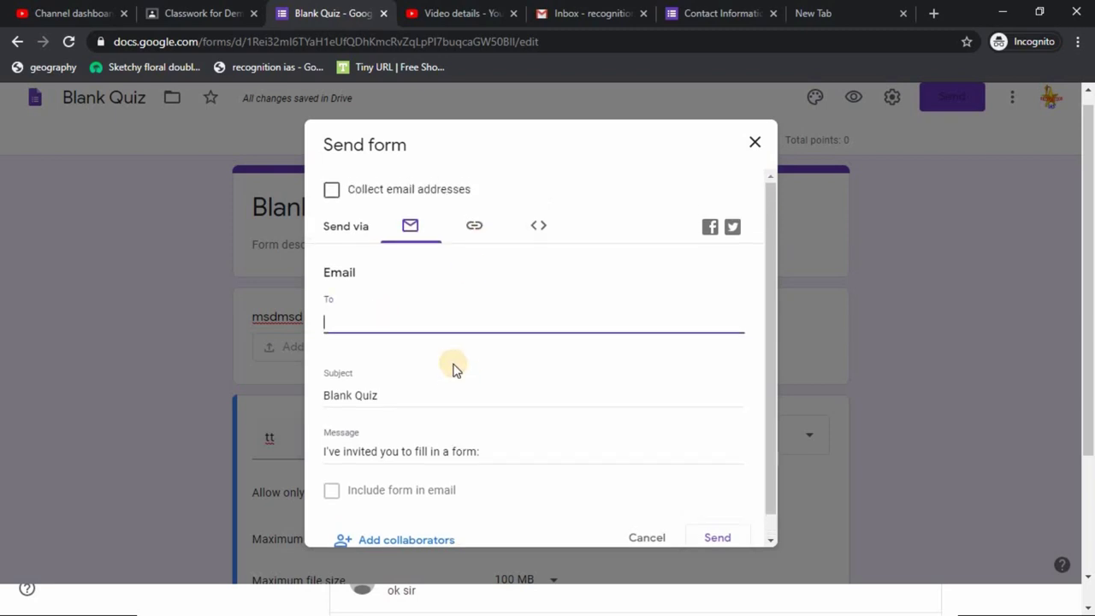
- Copy the quiz form's link in shortened URL form and close the sending options
left_click(474, 226)
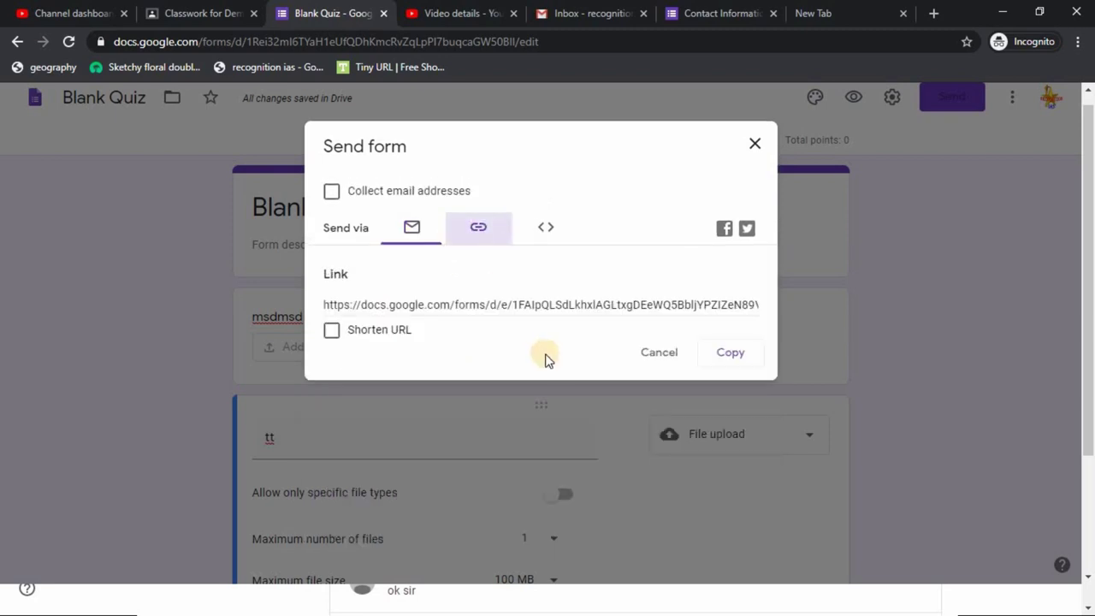
left_click(545, 226)
left_click(479, 229)
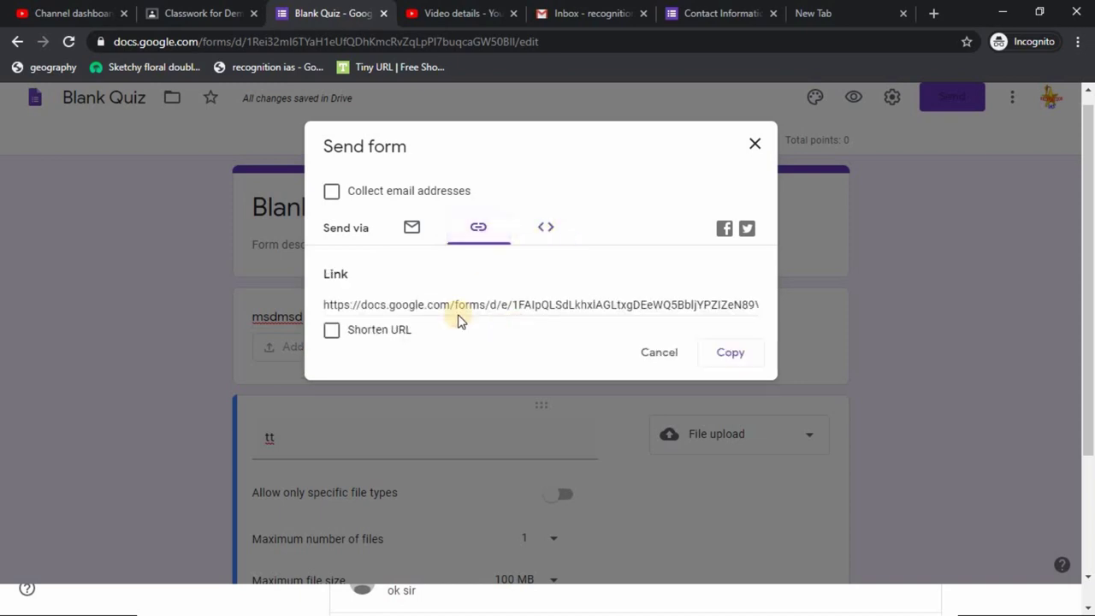
left_click(482, 360)
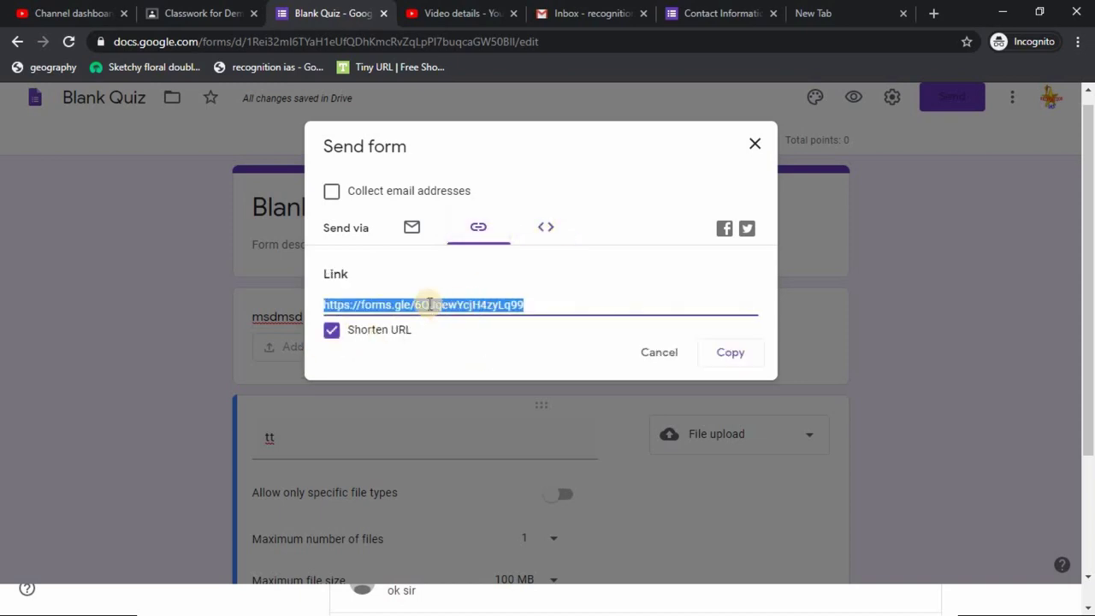
left_click(734, 357)
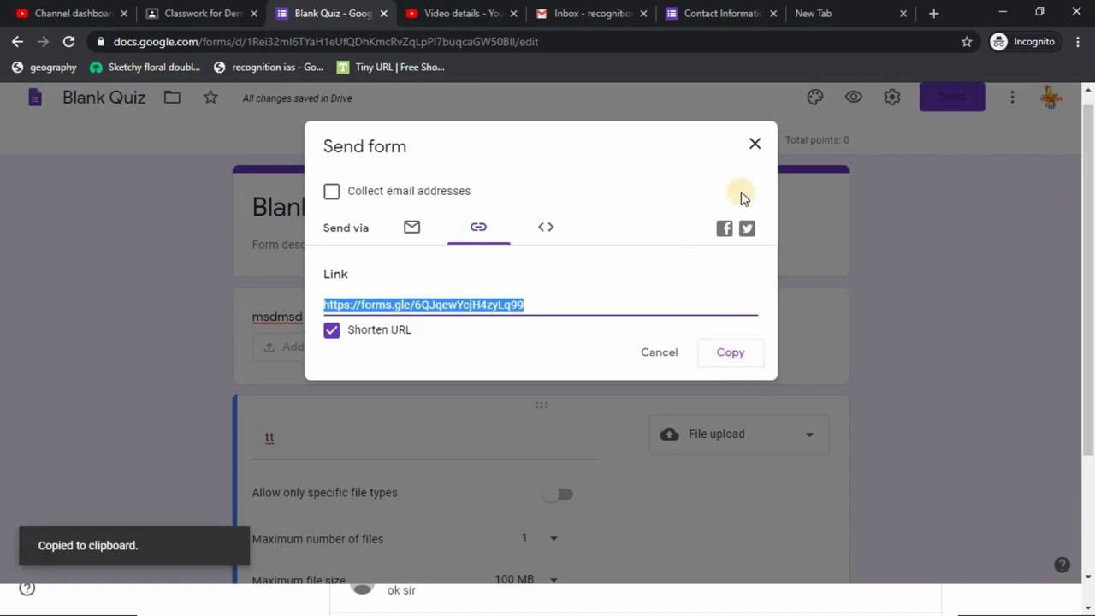
left_click(749, 165)
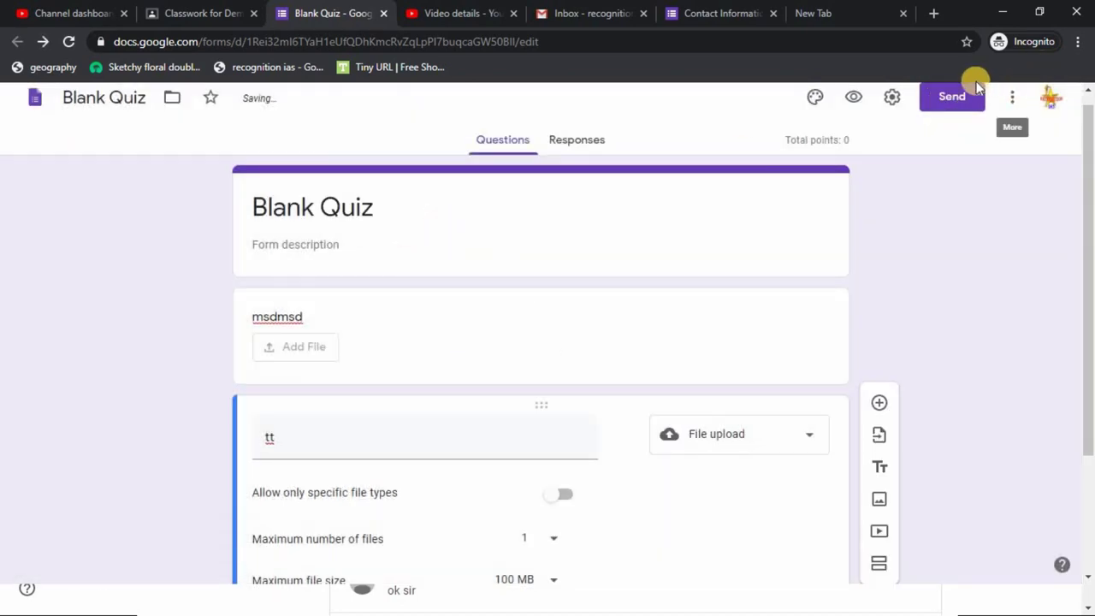
- Return to the Demo Test assignment draft in Google Classroom and attach the copied quiz form link to it
left_click(222, 11)
left_click(105, 341)
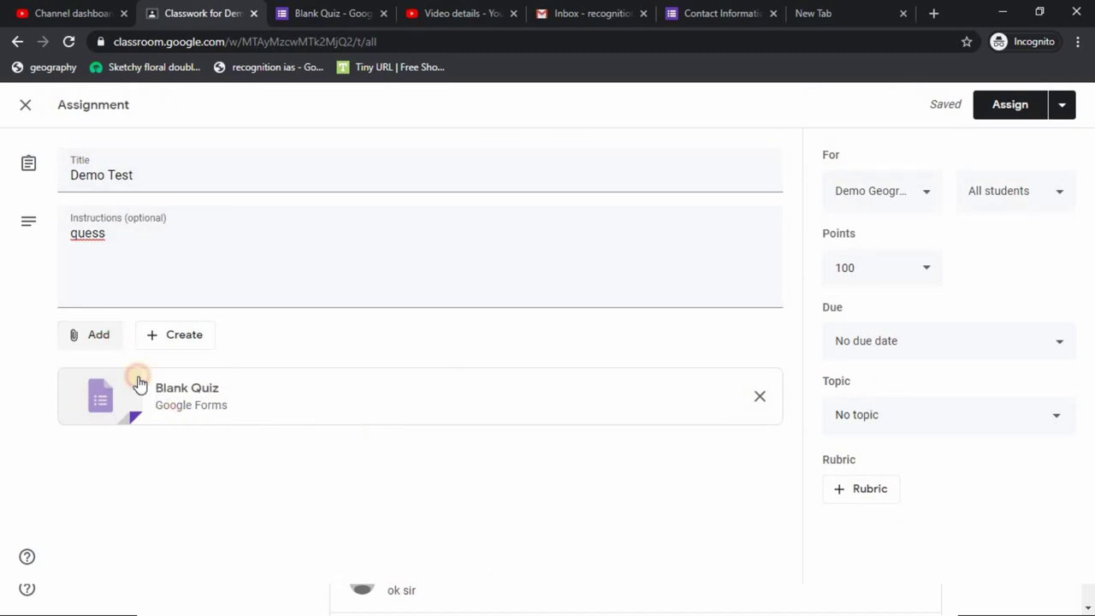
left_click(154, 395)
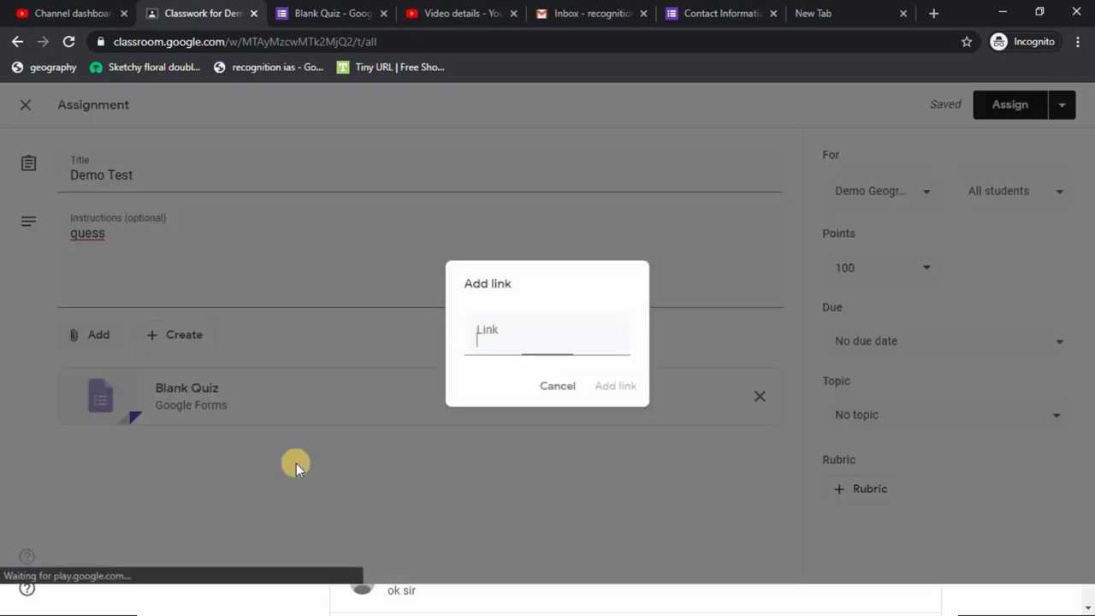
right_click(516, 343)
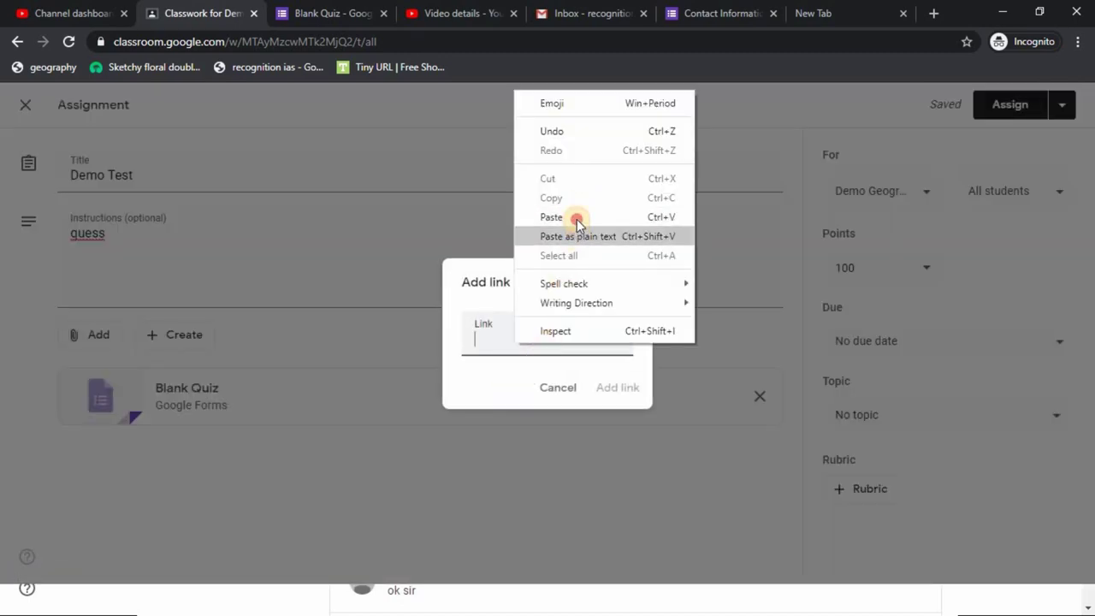
left_click(547, 233)
left_click(618, 389)
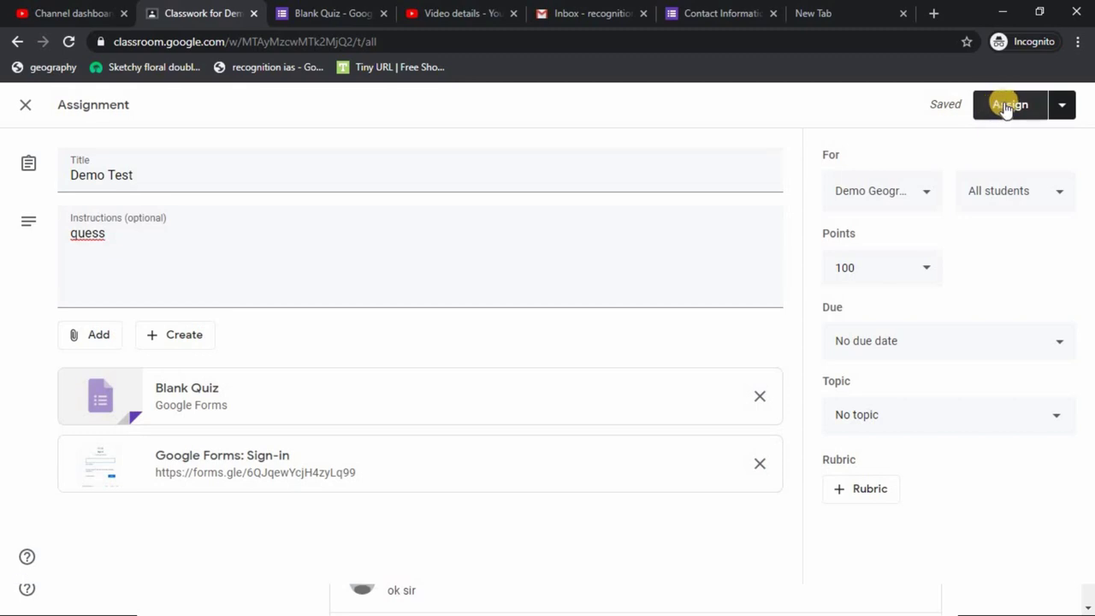
- Assign Demo Test to all students immediately and dismiss the tip about adding topics
left_click(1064, 105)
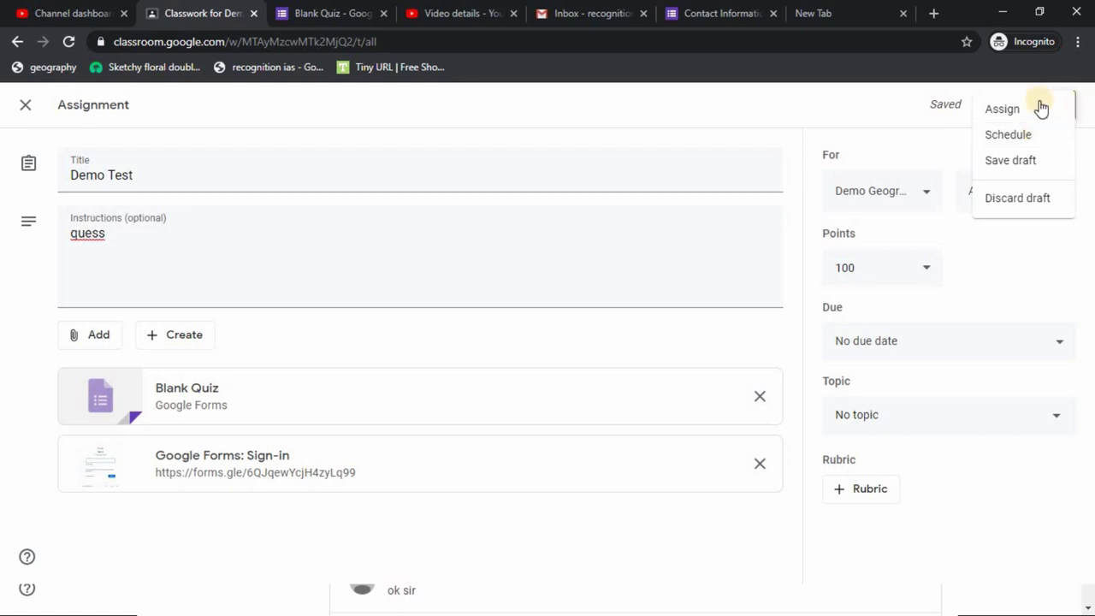
left_click(1010, 109)
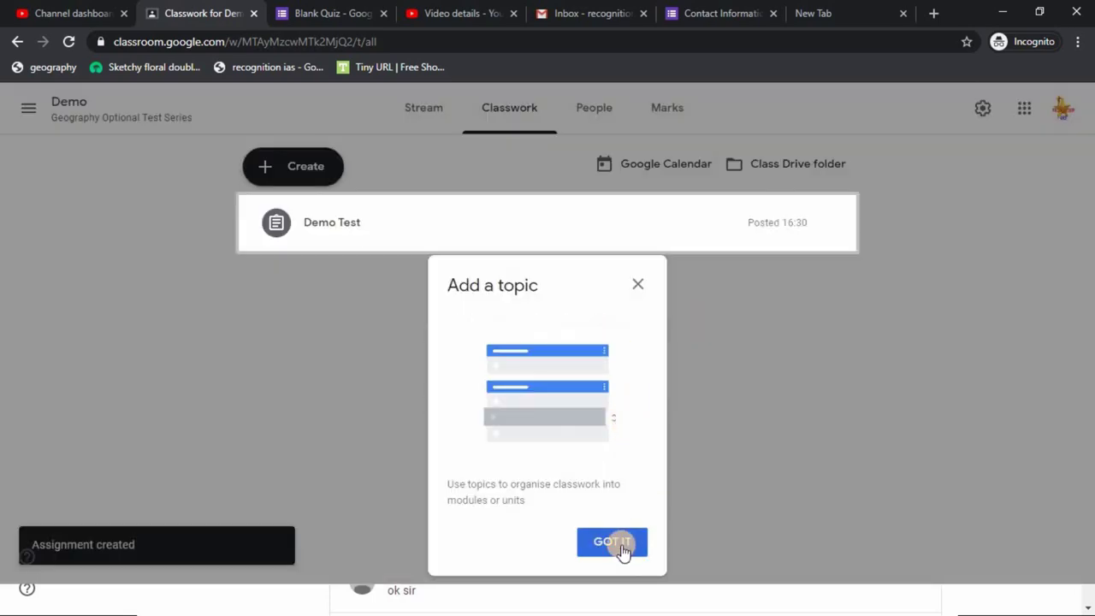
left_click(614, 542)
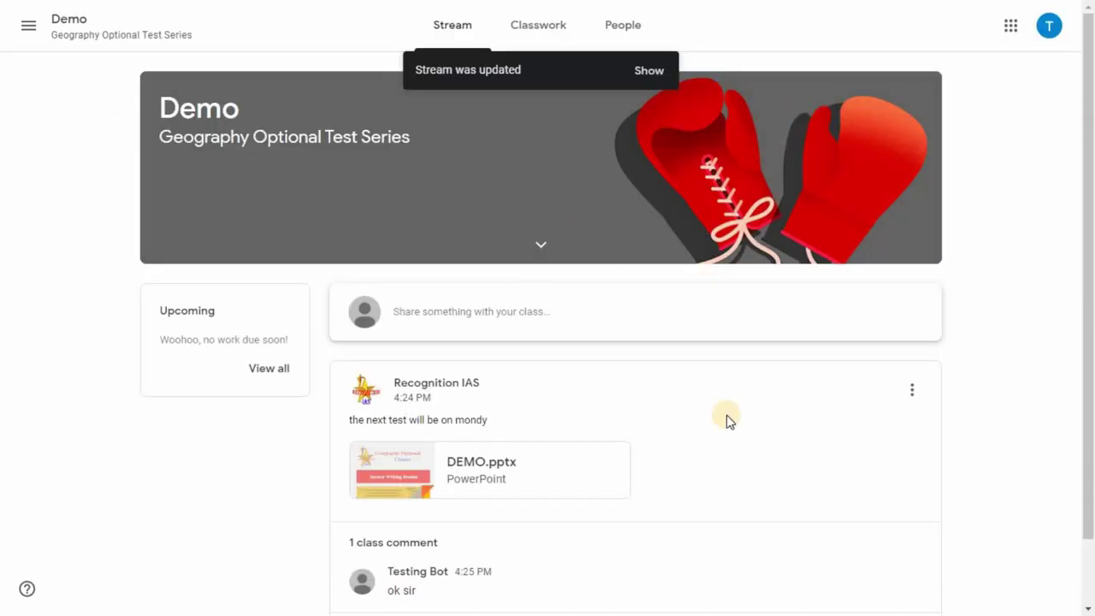
- In the student's view of the Demo class, show the updated stream and look over its posts
scroll(611, 391, "down", 1)
scroll(613, 390, "up", 1)
left_click(645, 73)
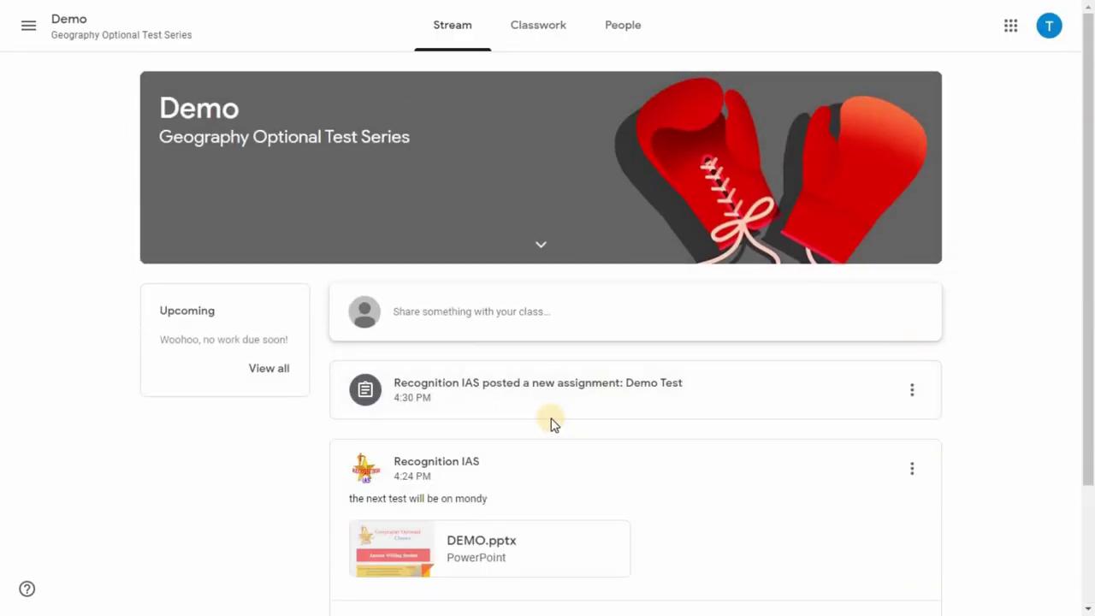
scroll(552, 422, "down", 2)
scroll(556, 402, "up", 2)
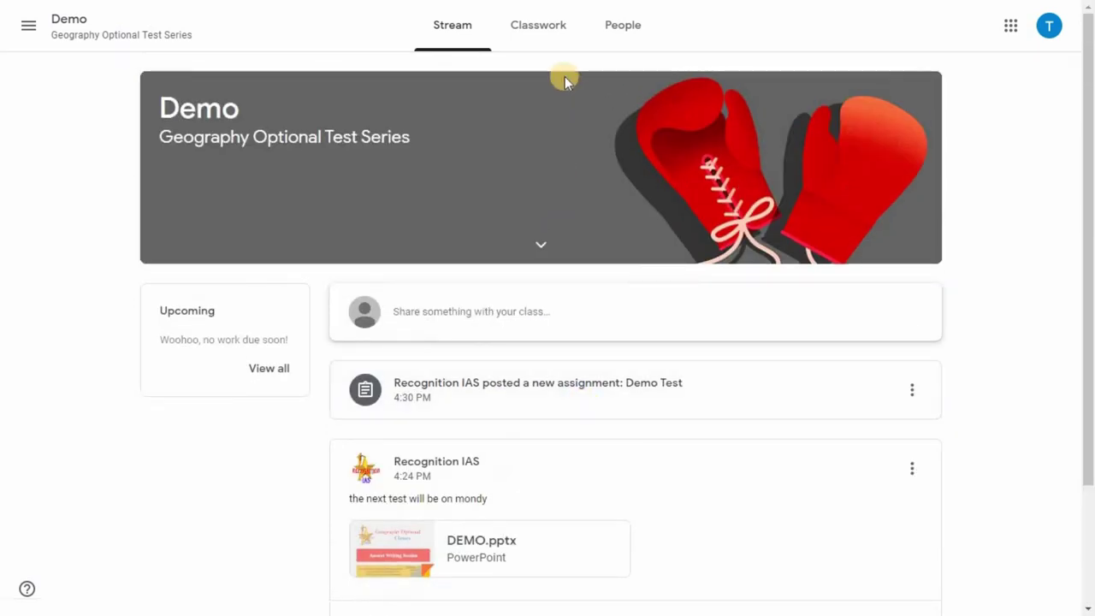
- Expand the Demo Test assignment in the student's classwork and open its attached Google Forms link
left_click(552, 35)
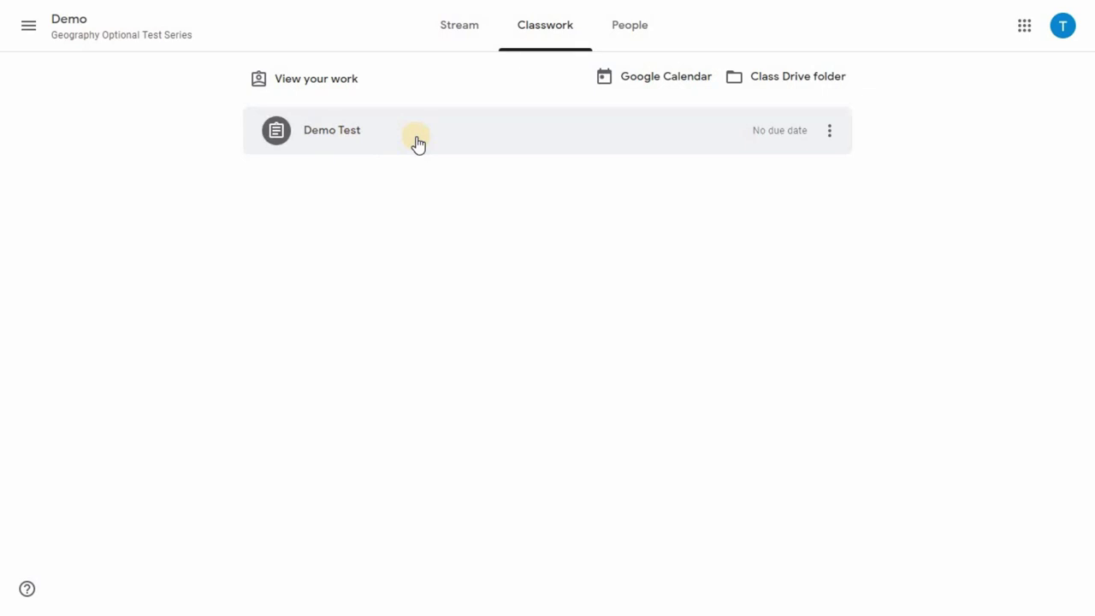
left_click(570, 171)
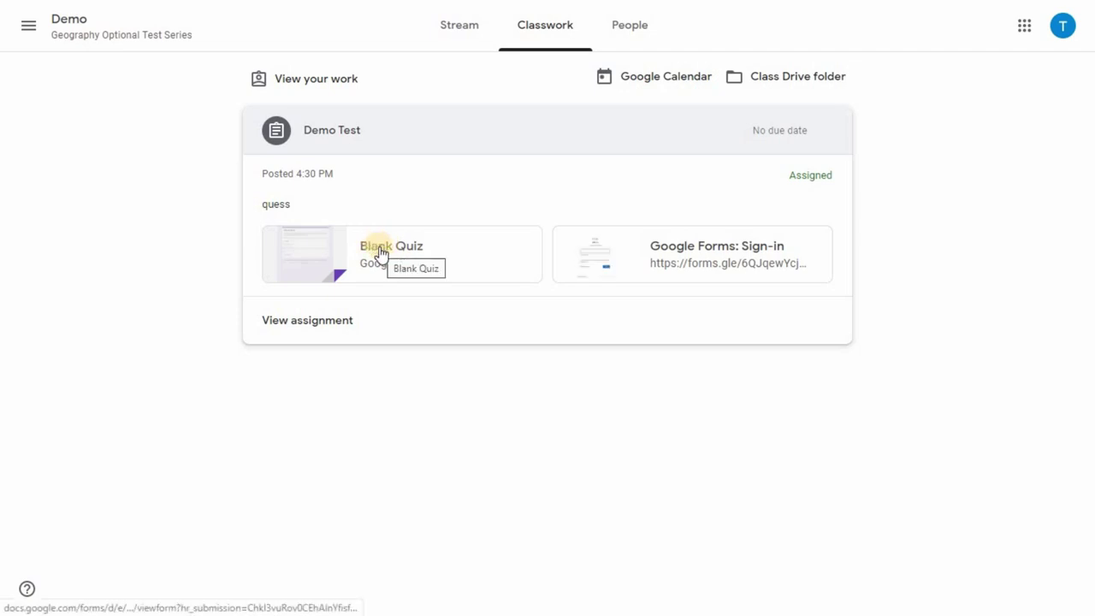
left_click(721, 261)
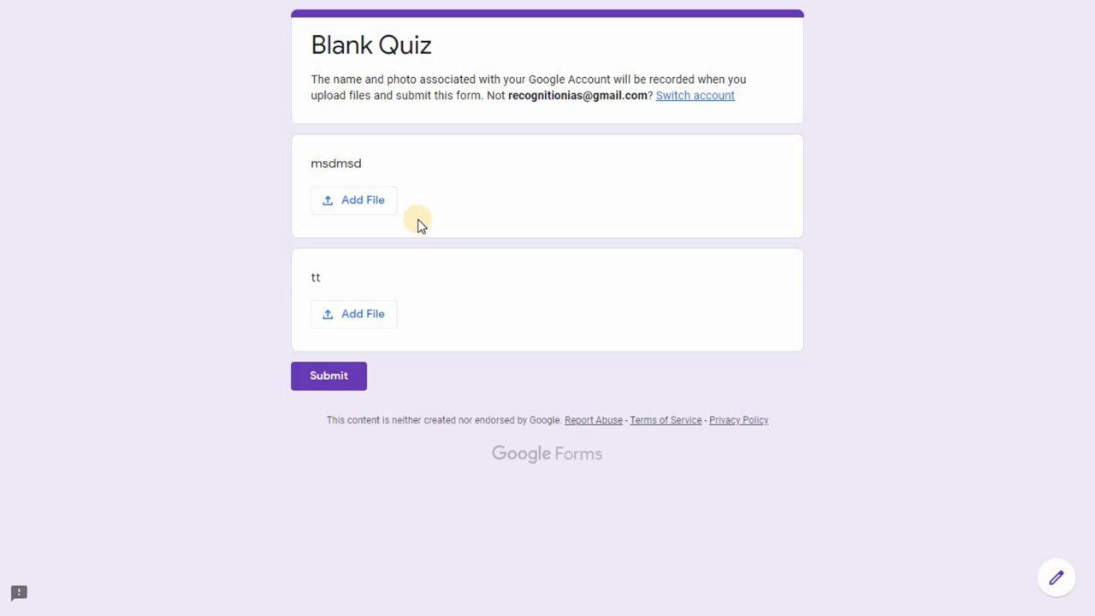
- View the file upload options for the quiz question "msdmsd" and close them without choosing a file
left_click(342, 208)
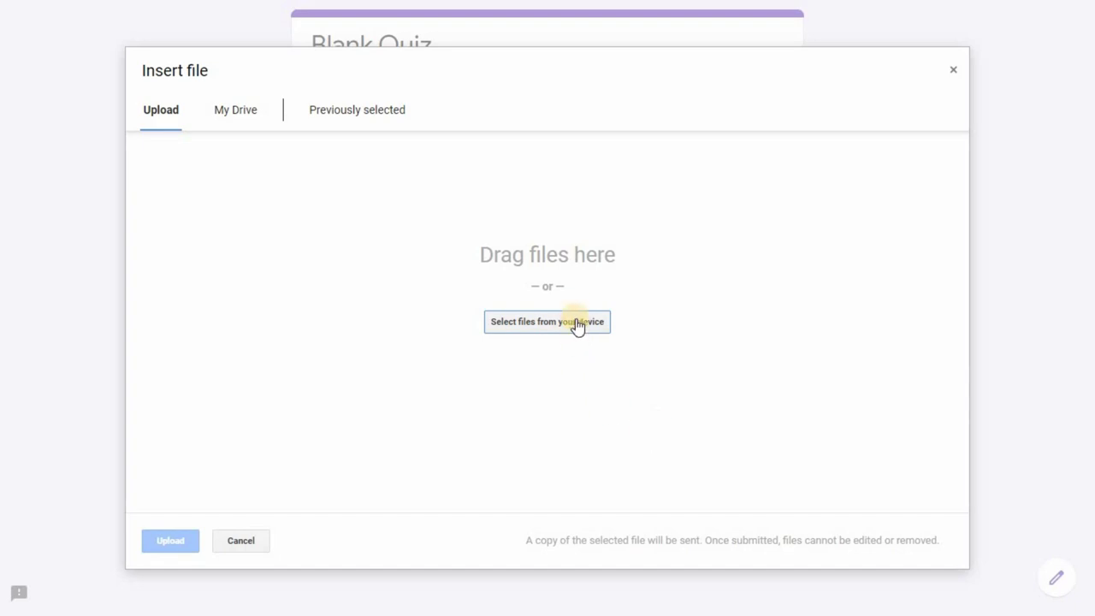
left_click(956, 72)
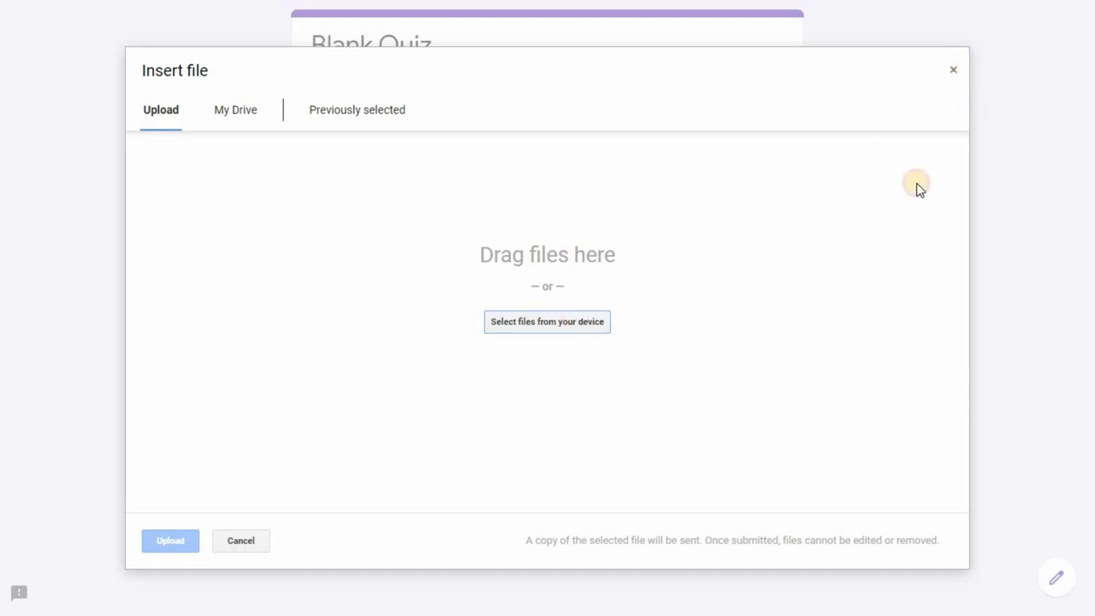